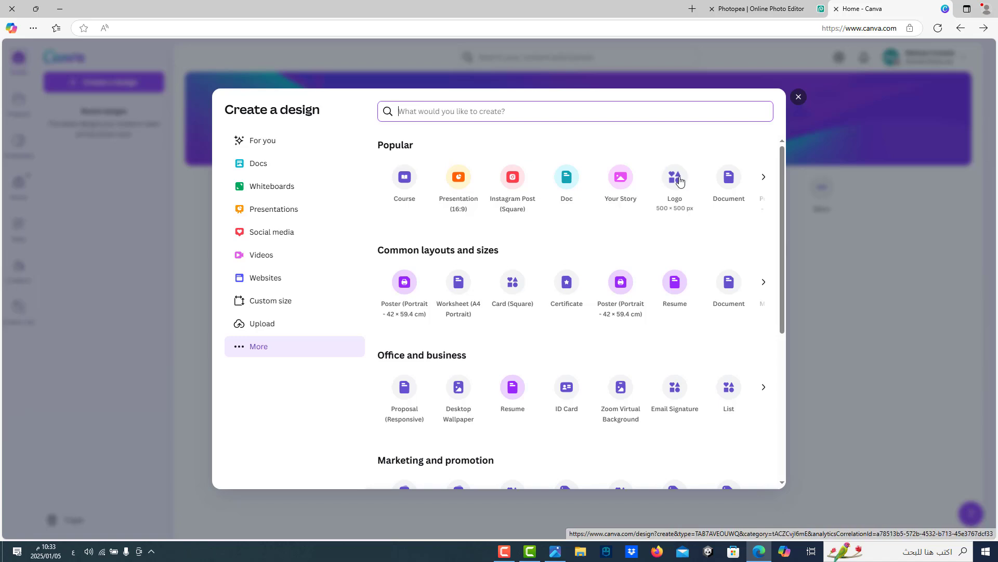
Step: Create a blank 500 × 500 px logo design and add a square shape to it
left_click(680, 181)
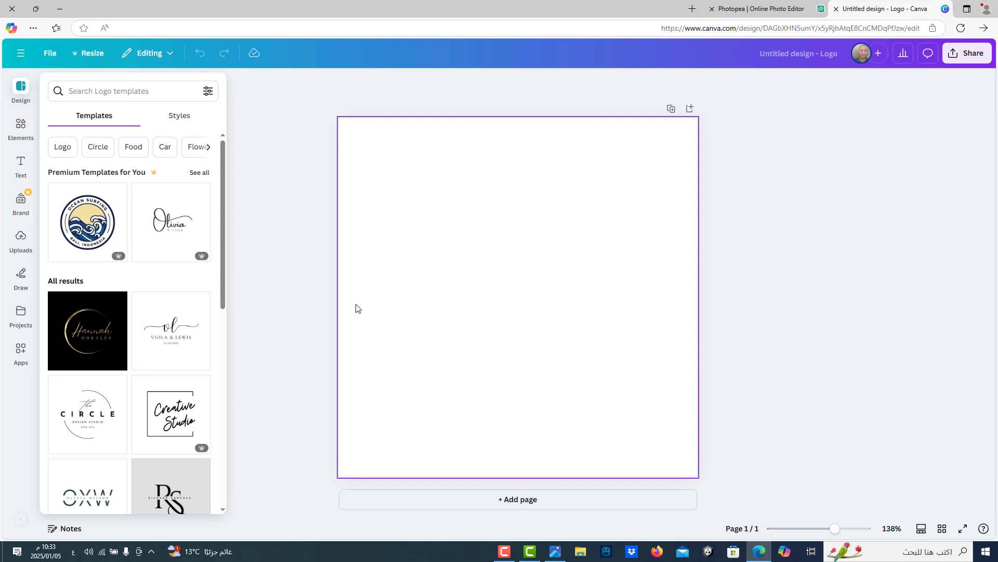
left_click(13, 130)
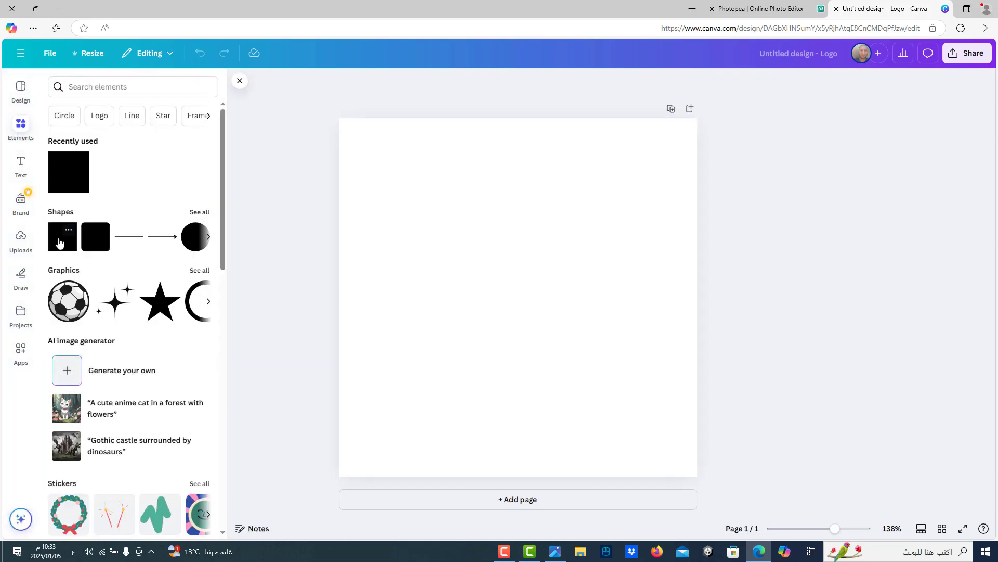
left_click(59, 242)
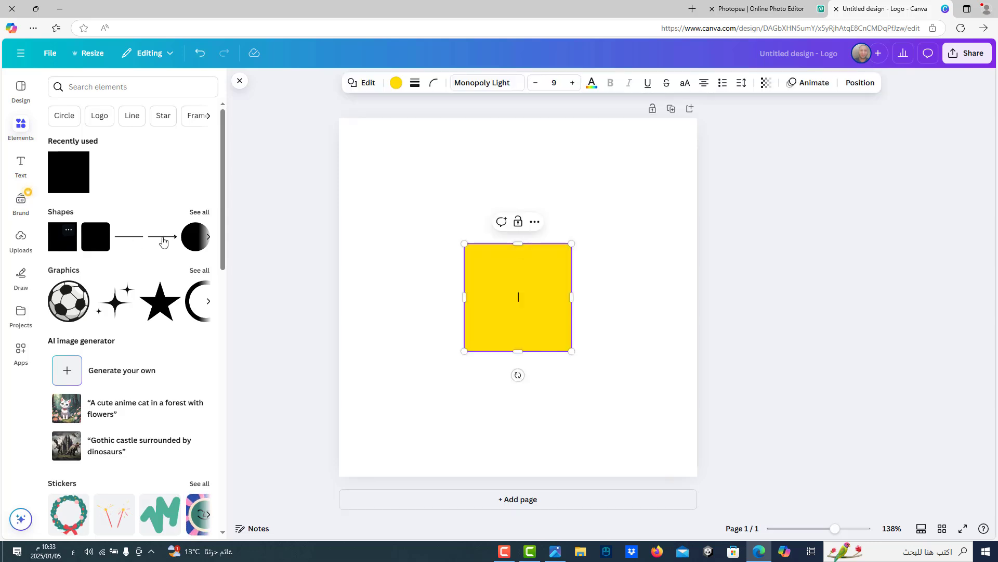
Step: Flatten the square into a thin bar, tilt it diagonally upward to the right, and place it slightly left of the page's centre
left_click_drag(519, 354, 530, 283)
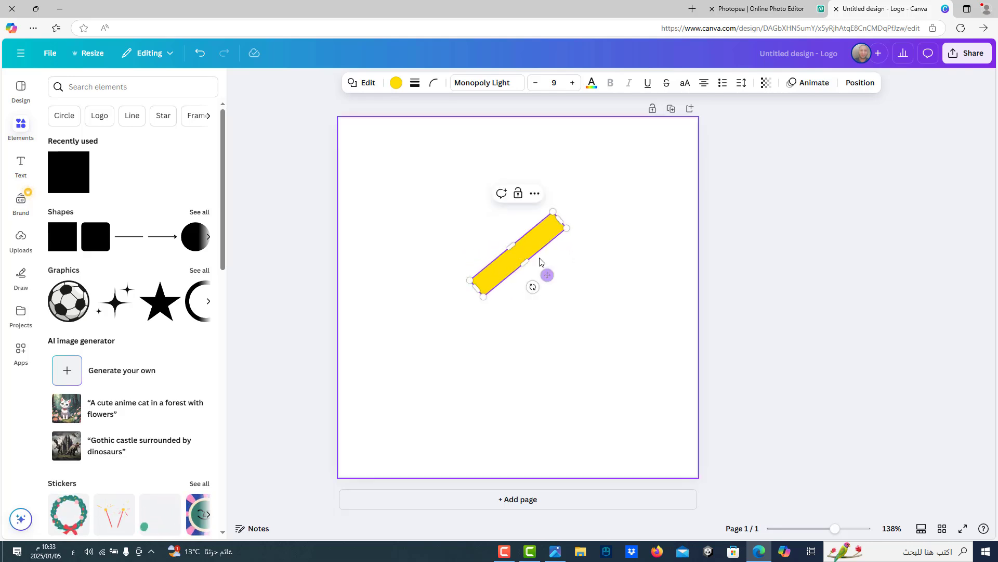
left_click_drag(535, 246, 502, 265)
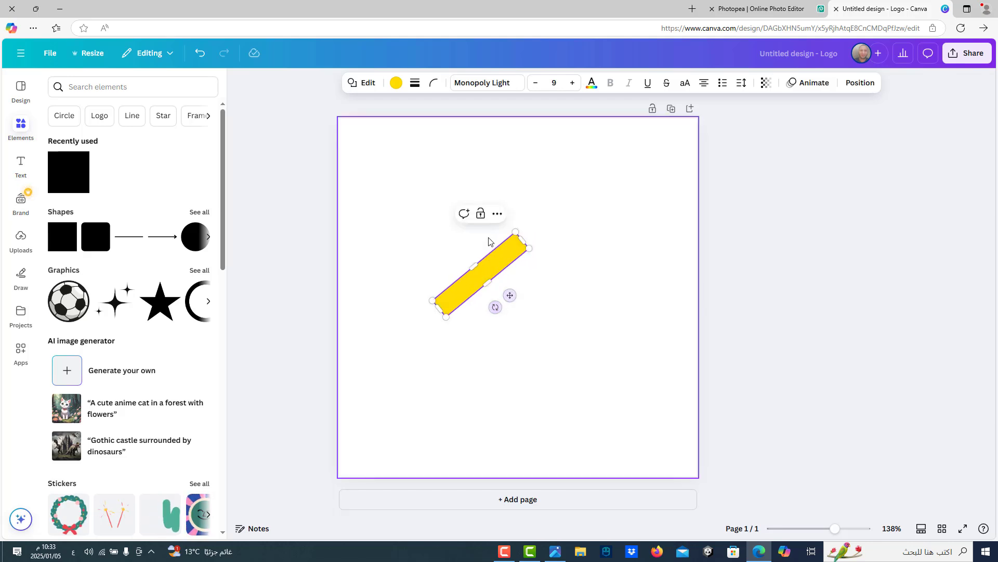
left_click(571, 291)
Step: Duplicate the diagonal bar, rotate the copy to slope the opposite way, and join their upper ends into a roof peak
left_click(501, 266)
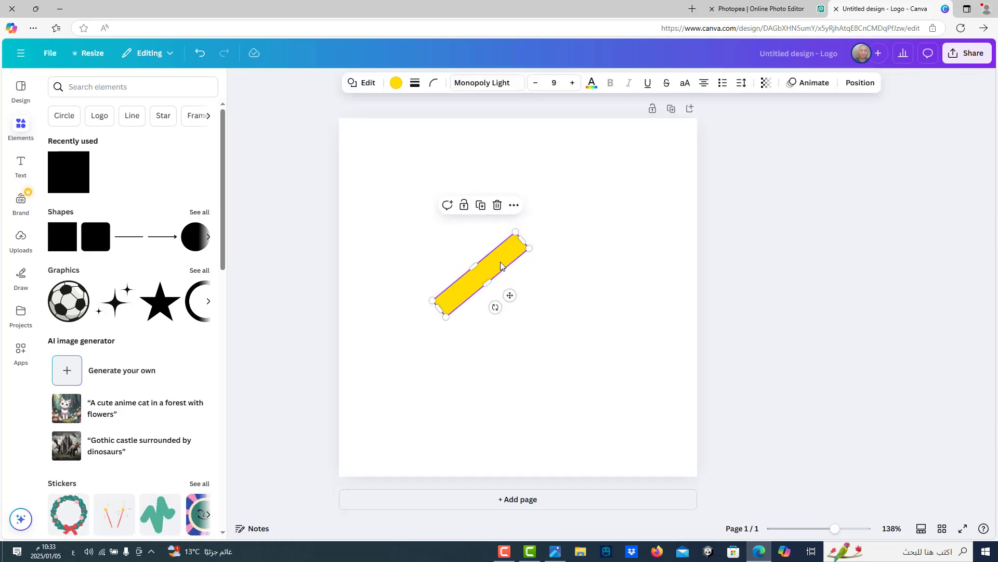
left_click(481, 205)
left_click_drag(516, 270, 558, 270)
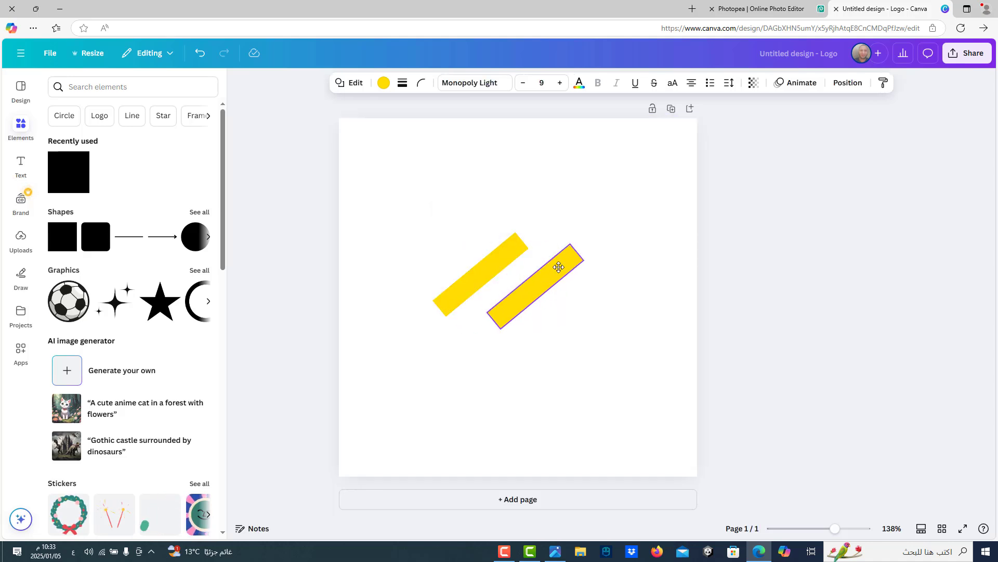
left_click_drag(551, 319, 486, 327)
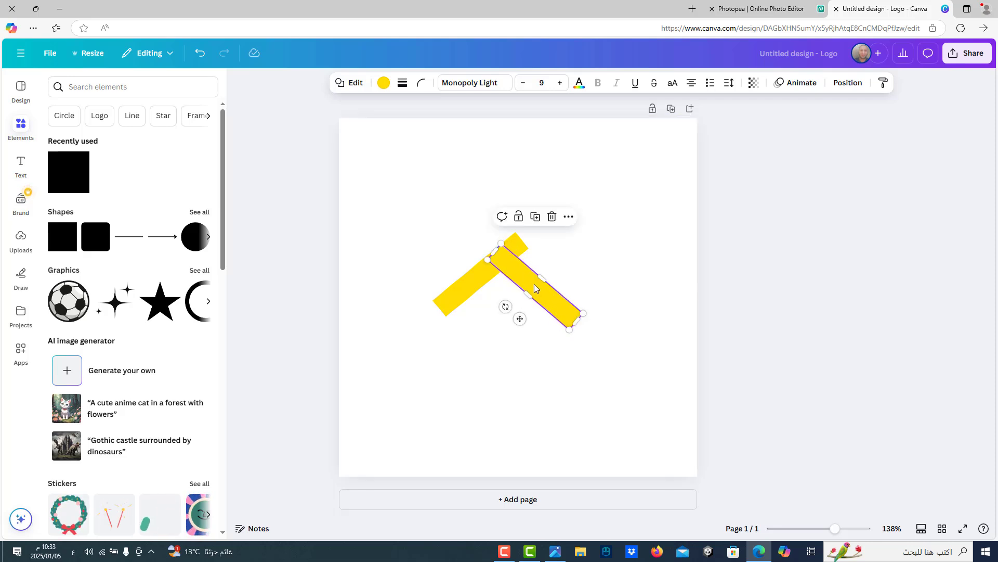
left_click_drag(536, 289, 548, 276)
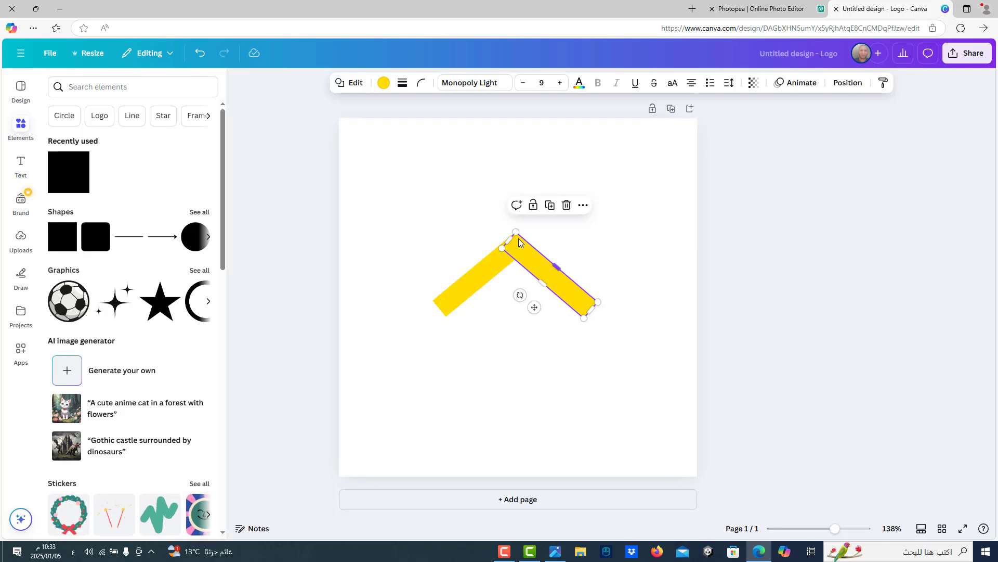
Step: Fine-tune the right bar's position so both bars meet cleanly at the roof peak
scroll(518, 241, "up", 3)
scroll(508, 239, "up", 5)
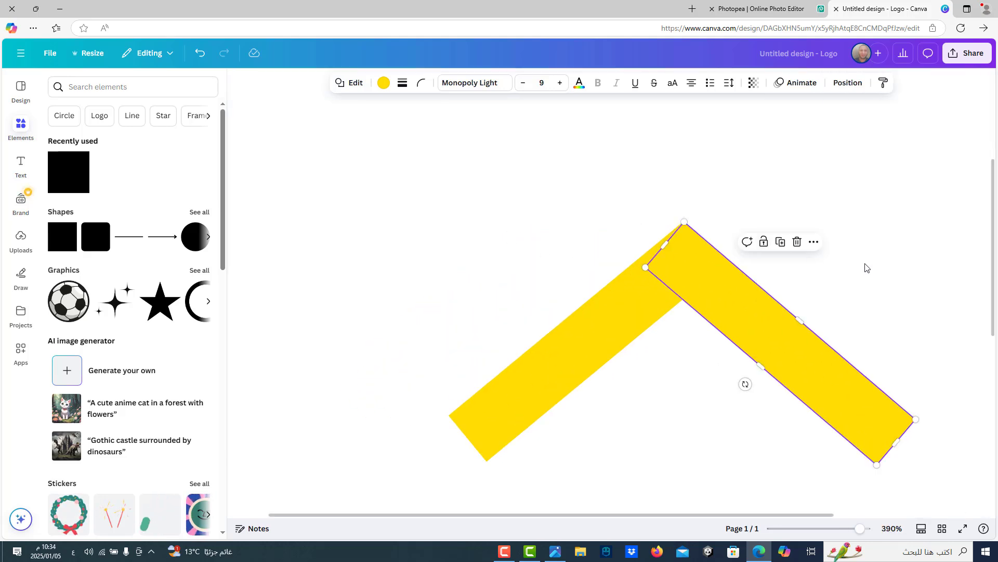
left_click(865, 267)
left_click(703, 267)
scroll(704, 280, "down", 4)
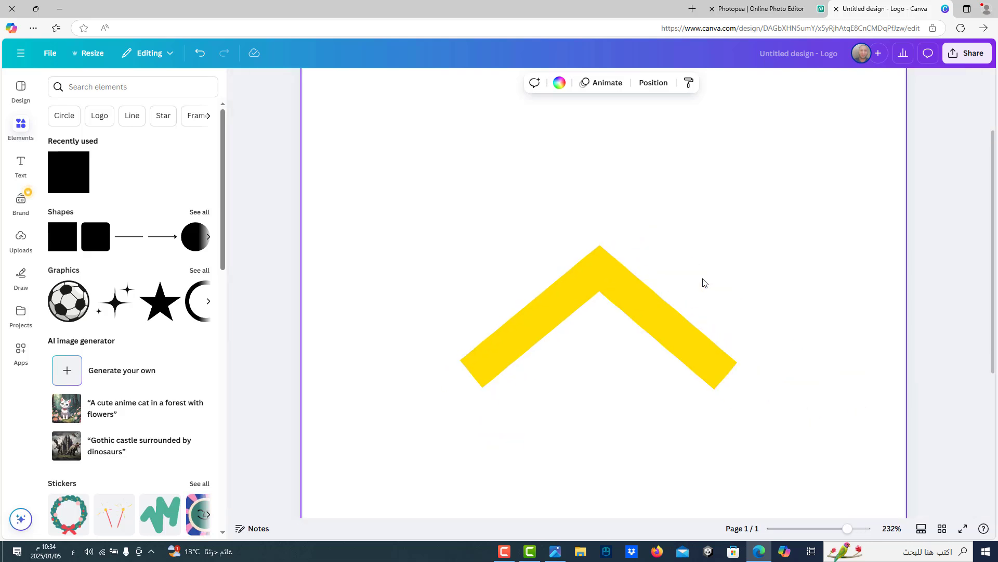
scroll(606, 295, "up", 3)
left_click_drag(614, 283, 615, 280)
left_click(730, 262)
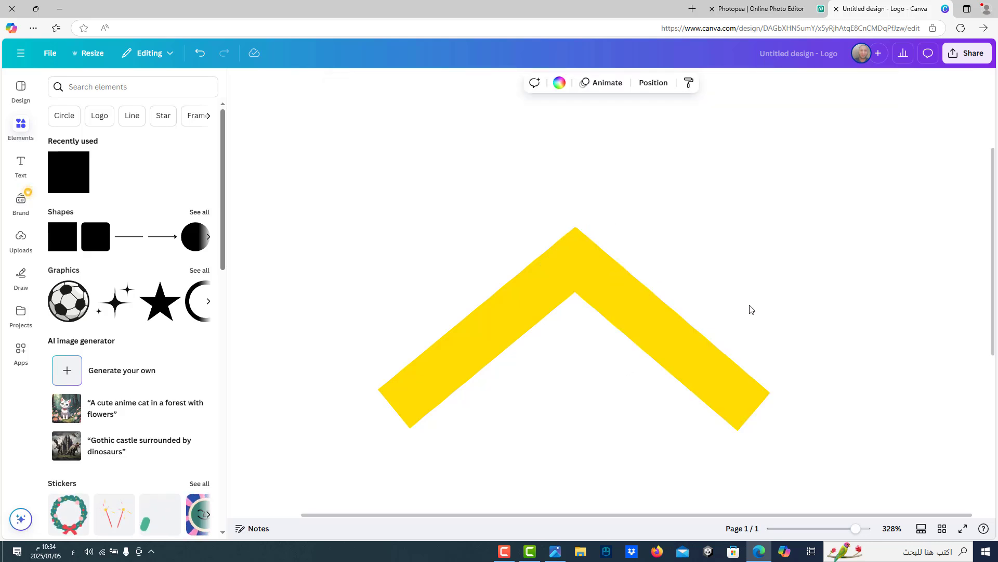
scroll(750, 309, "down", 5)
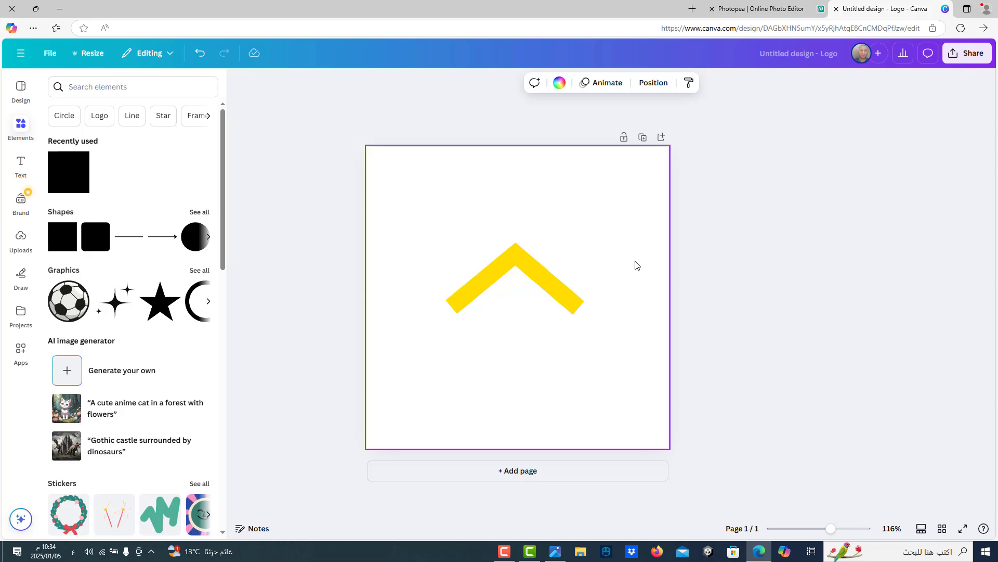
Step: Recolour both roof bars with the dark teal-blue of the Soft Focus Forest palette
left_click_drag(624, 211, 405, 358)
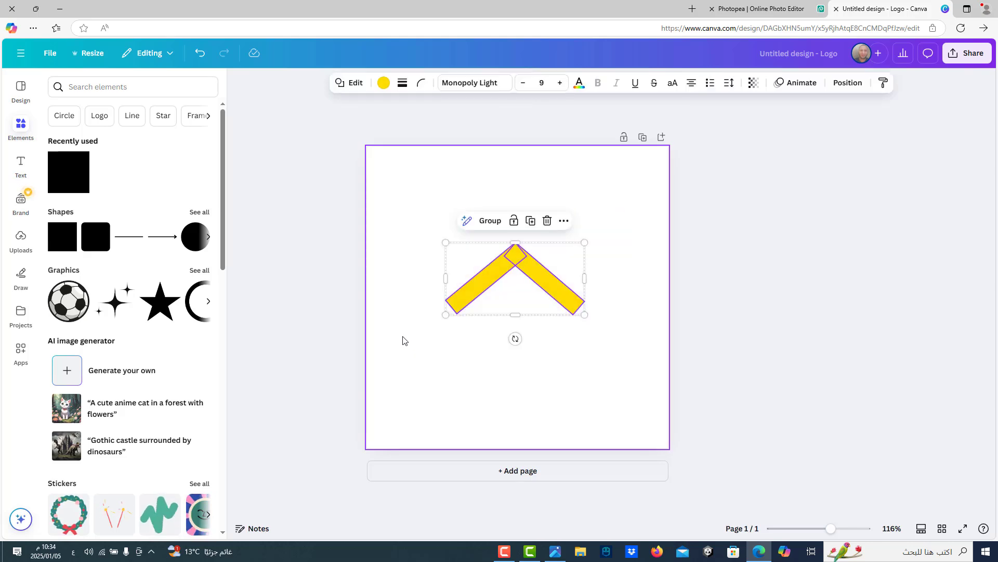
left_click(383, 83)
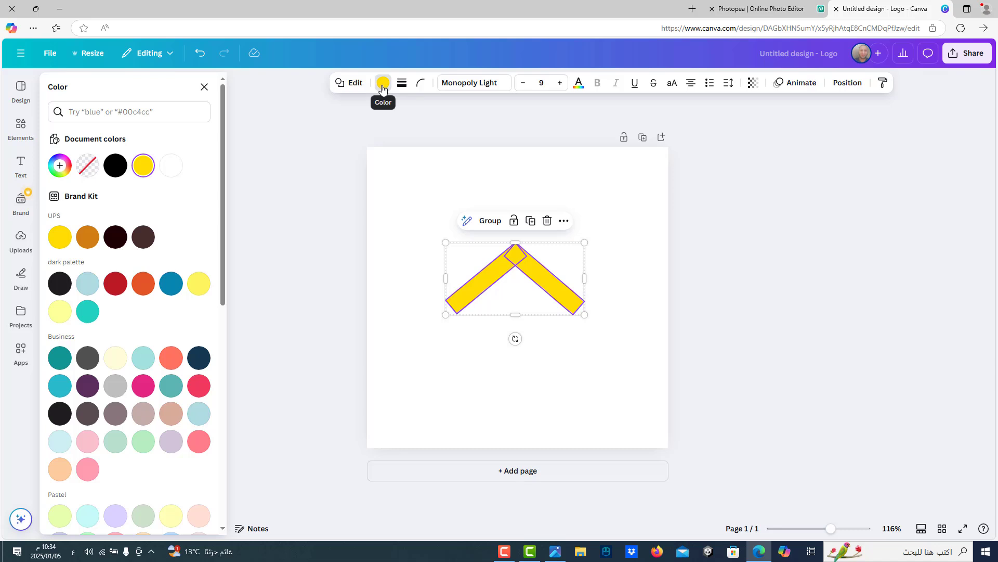
left_click(179, 284)
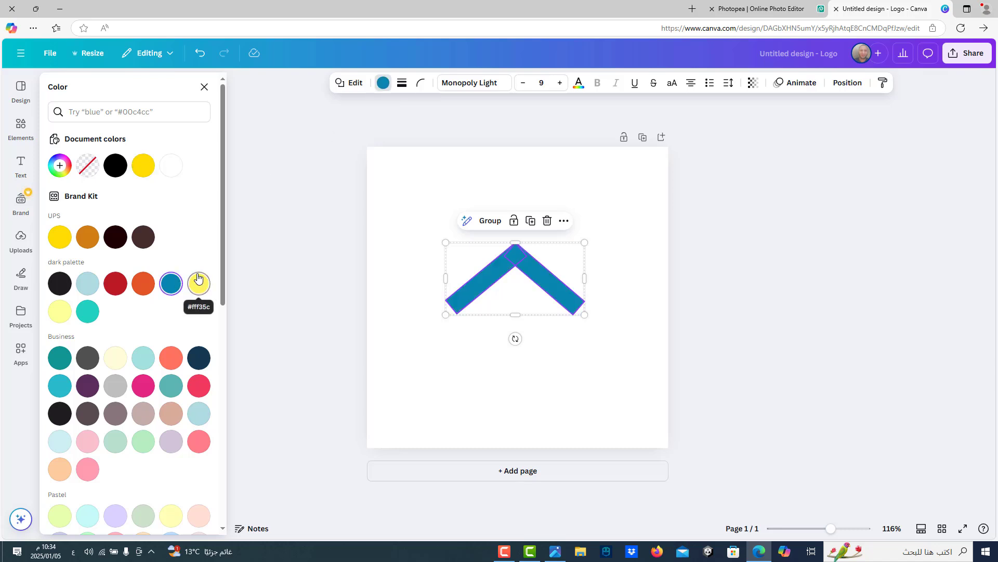
scroll(91, 318, "down", 5)
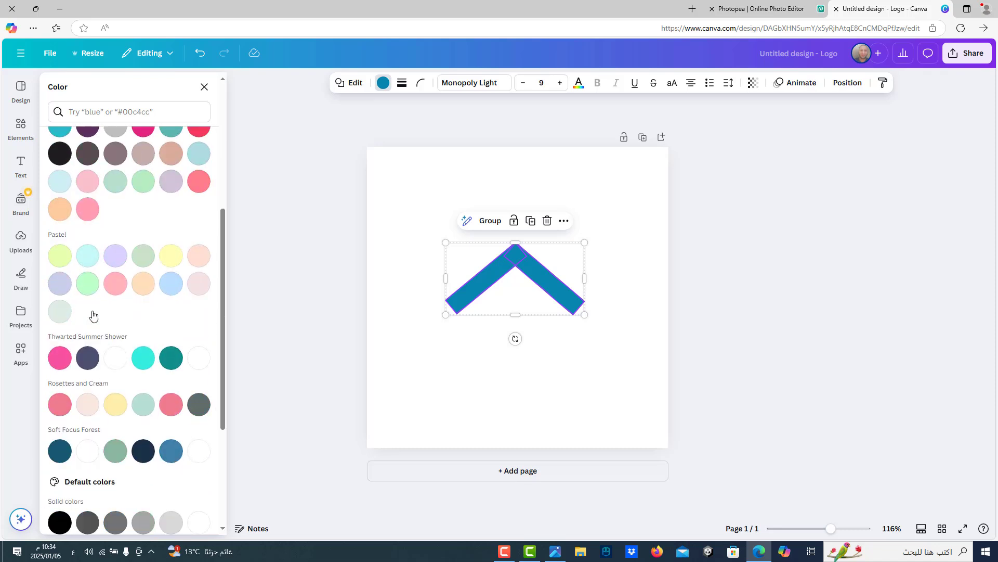
left_click(60, 452)
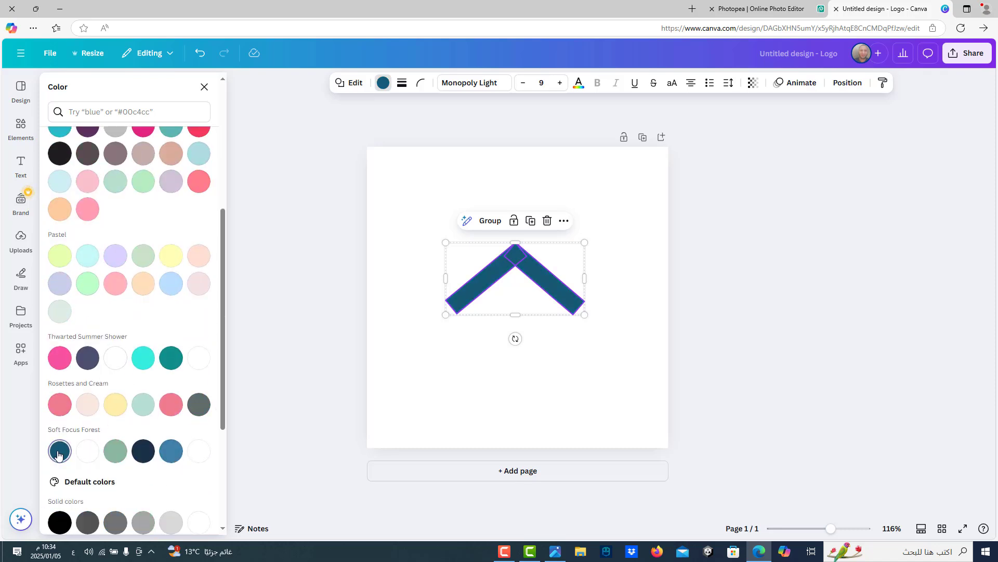
left_click(388, 358)
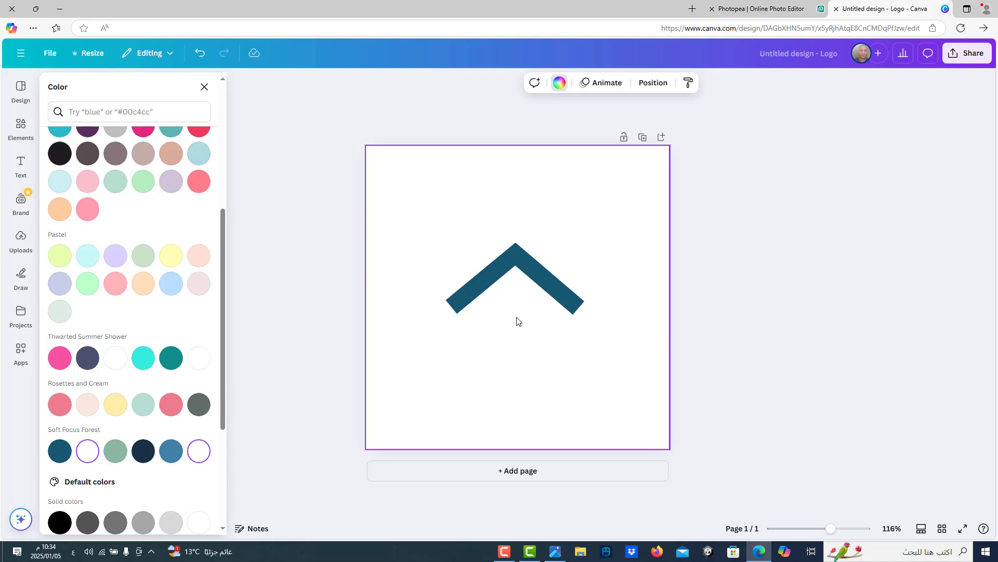
Step: Add another square, shrink it to a narrow vertical bar, and place it across the left roof arm's lower half
scroll(511, 323, "up", 5)
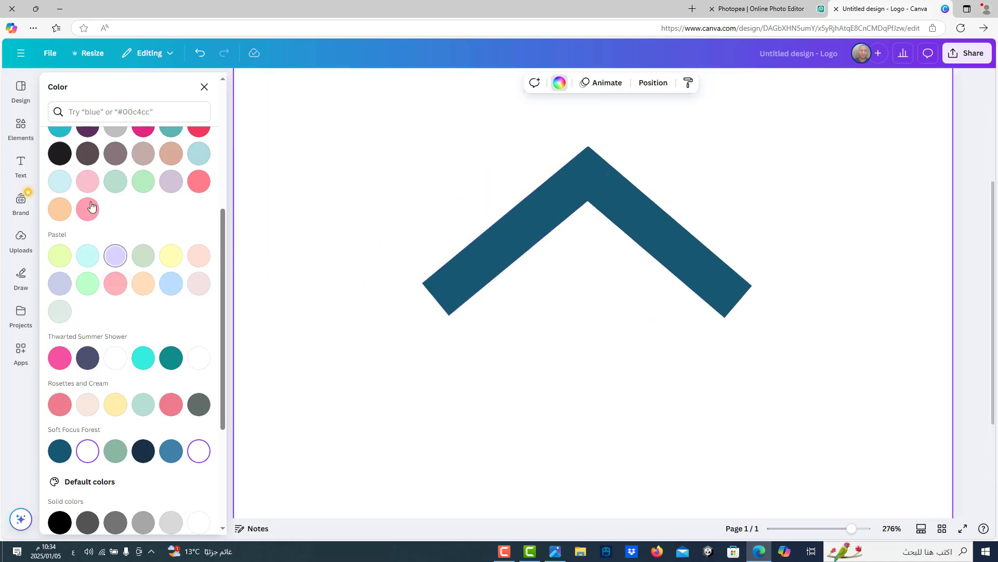
left_click(20, 126)
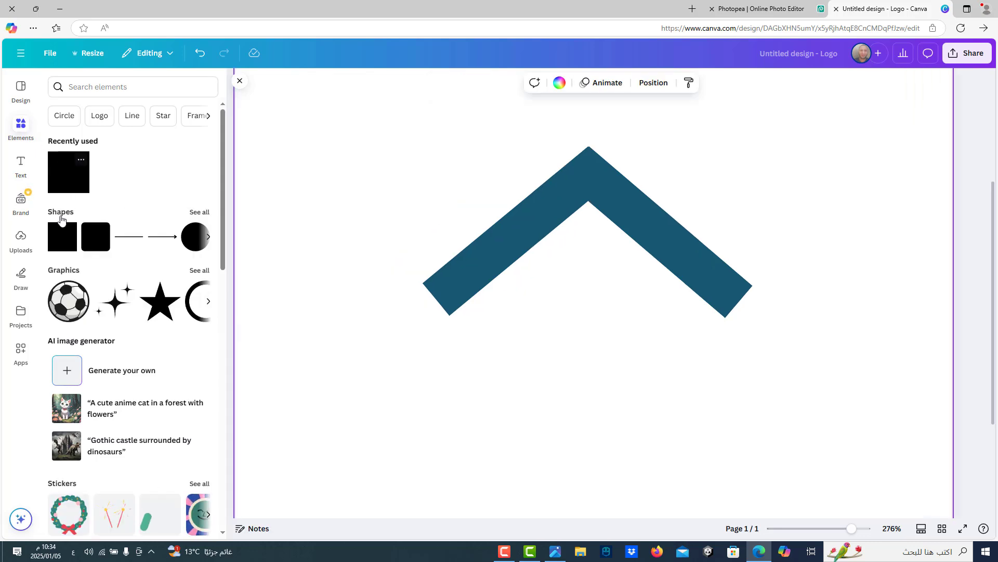
left_click(65, 228)
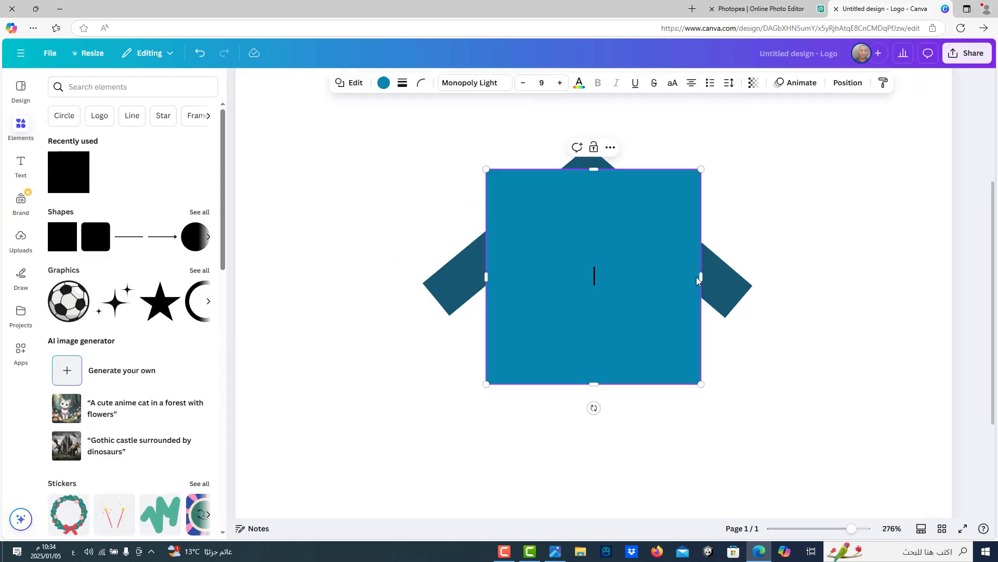
left_click_drag(699, 276, 520, 280)
left_click_drag(505, 169, 505, 262)
mouse_move(516, 323)
left_mouse_down()
mouse_move(496, 316)
mouse_move(502, 308)
mouse_move(497, 319)
left_mouse_up()
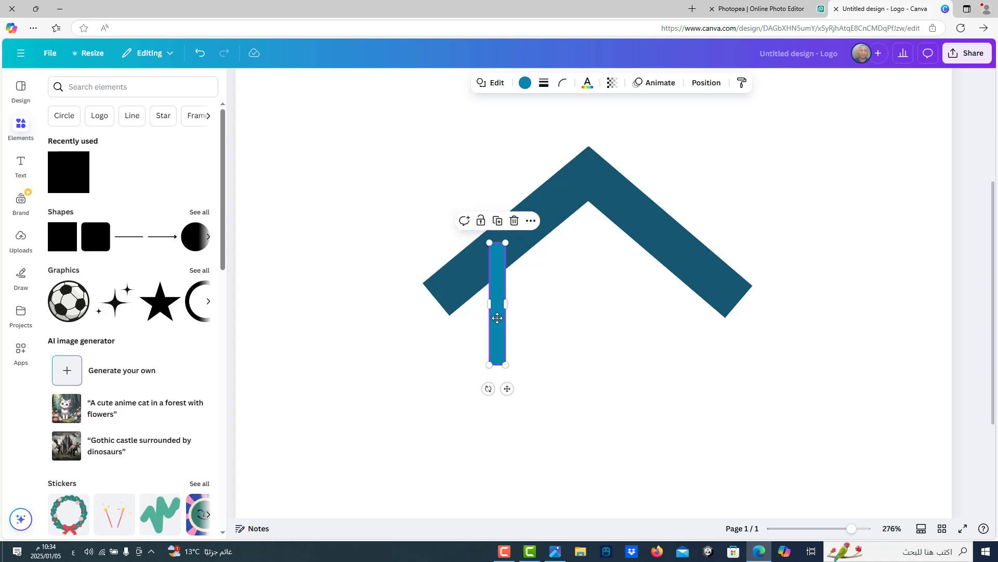
Step: Fill the narrow vertical bar with white so it cuts a gap into the left roof arm
left_click(526, 84)
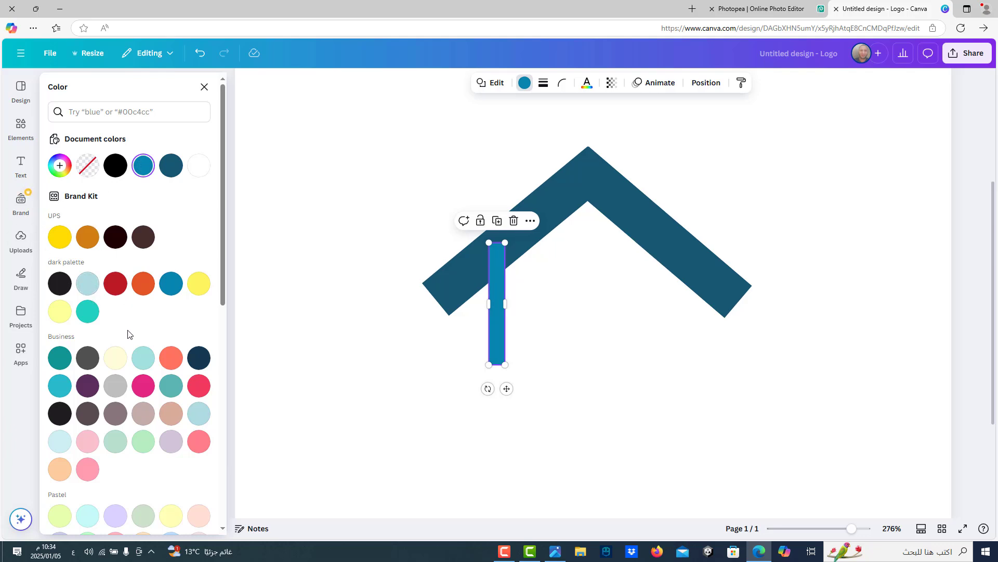
scroll(128, 334, "down", 6)
left_click(199, 307)
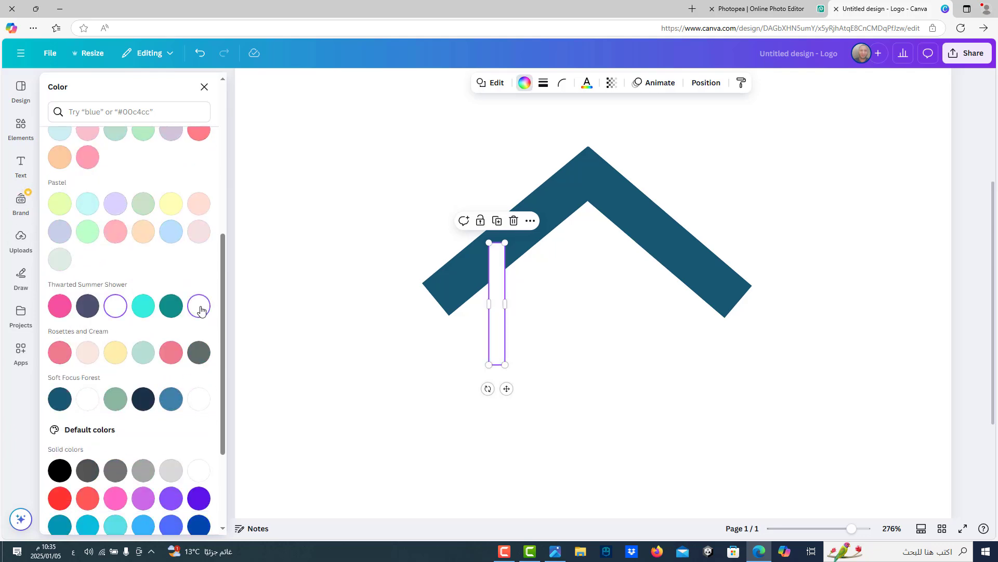
left_click(522, 346)
Step: Shift the white vertical bar slightly left and down on the left roof arm
scroll(535, 318, "down", 3)
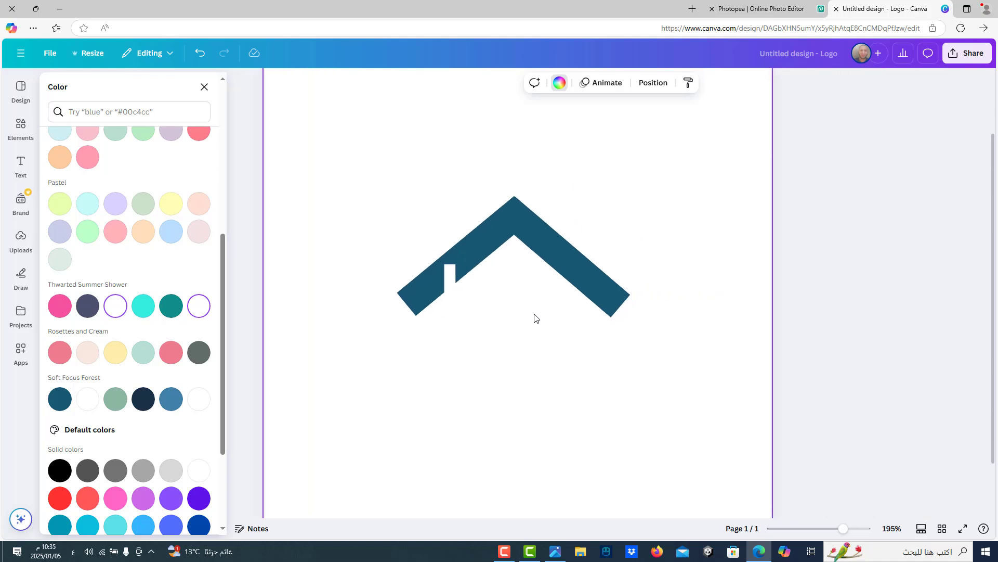
left_click(450, 311)
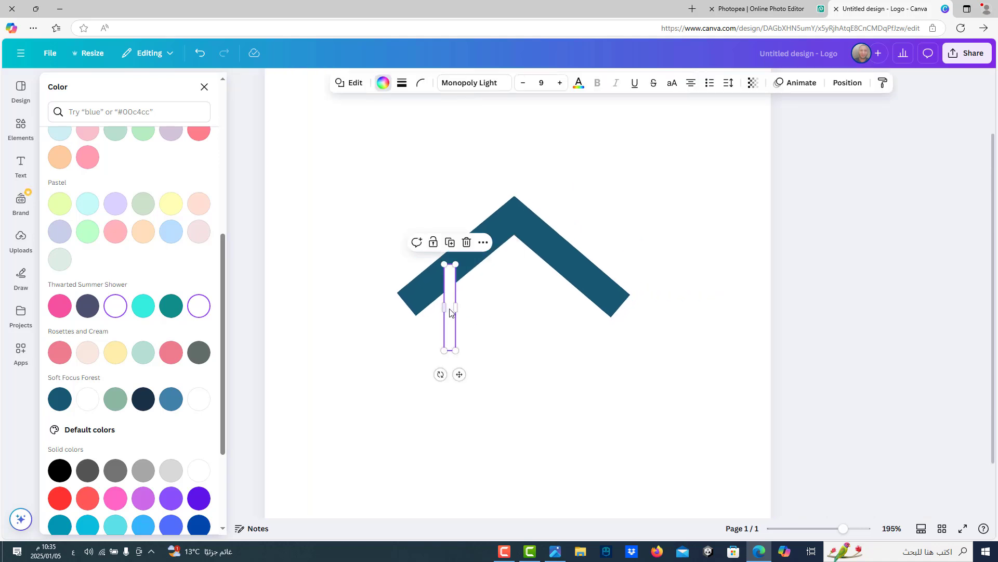
left_click_drag(450, 322, 448, 320)
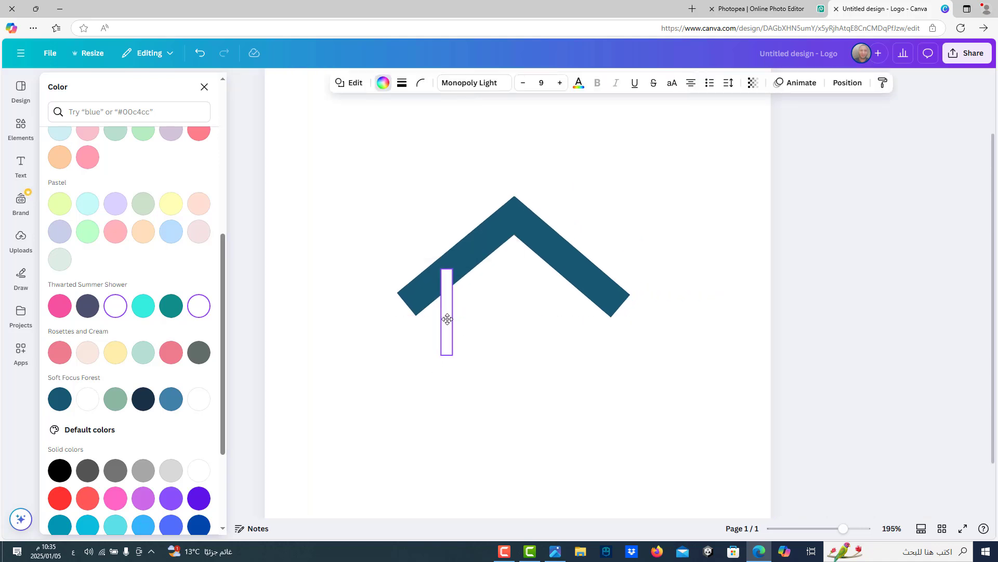
left_click(492, 328)
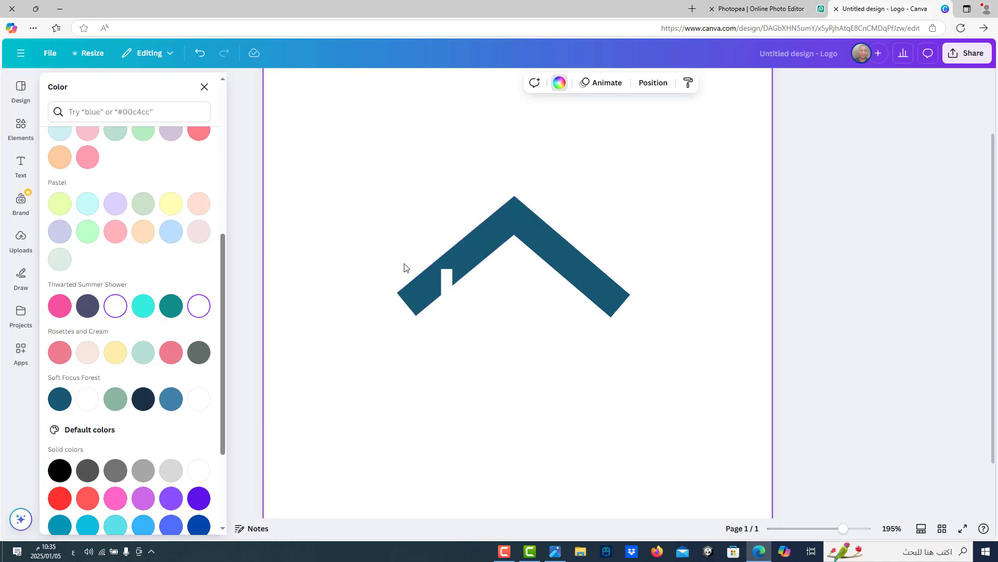
Step: Duplicate the white bar, widen the copy, and position it over the left roof tip to trim the end vertically
left_click(445, 278)
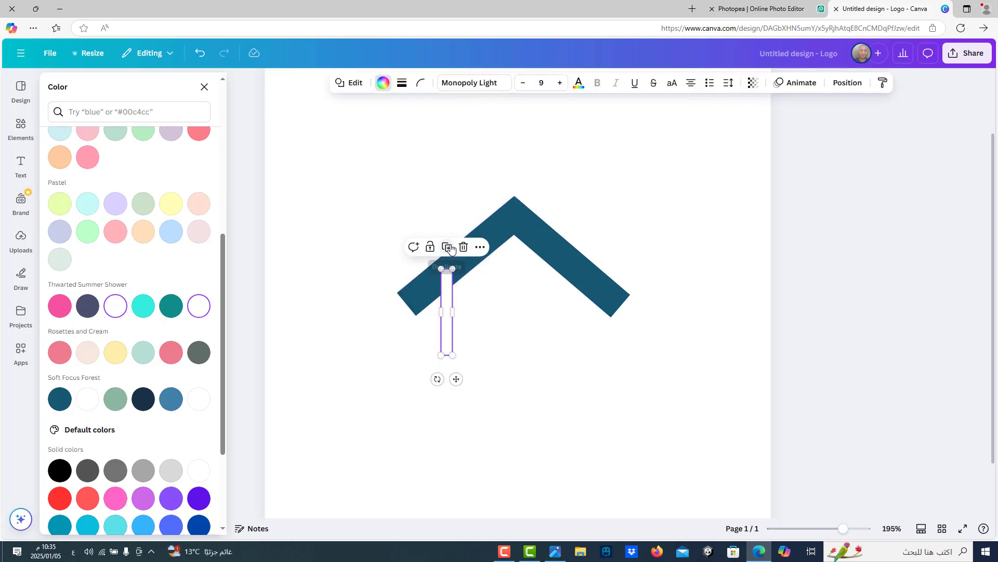
left_click_drag(447, 298, 400, 310)
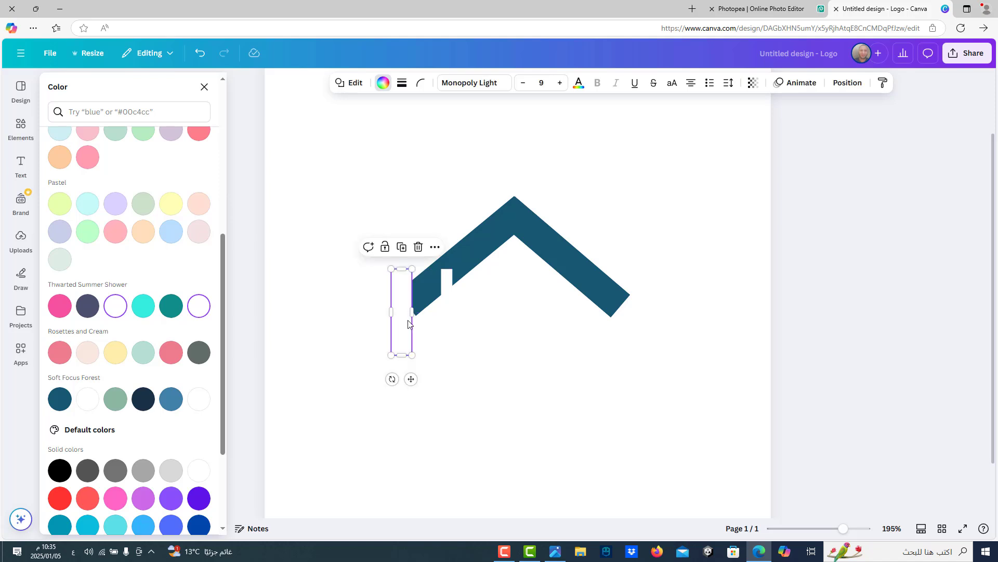
scroll(408, 325, "up", 5)
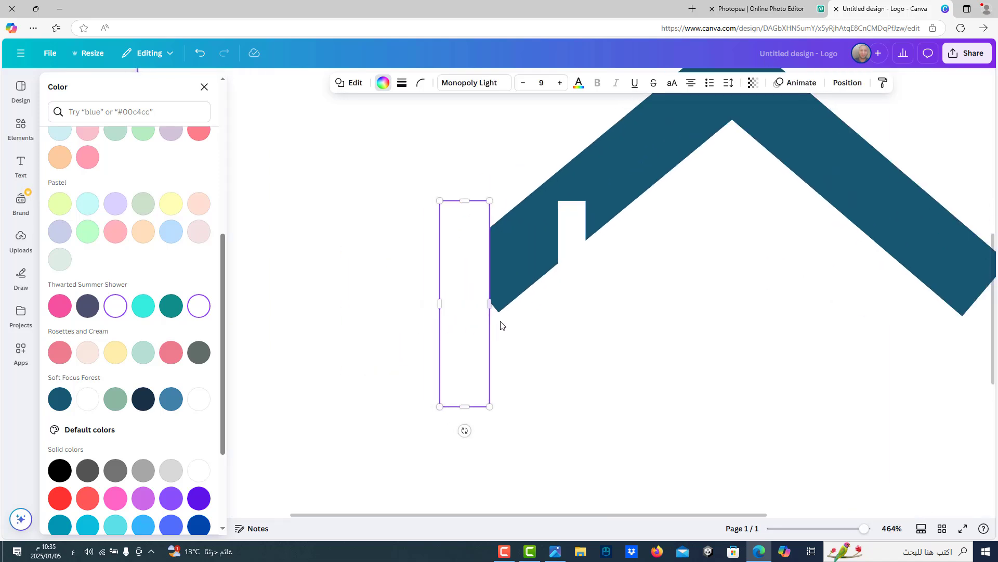
left_click_drag(475, 315, 498, 311)
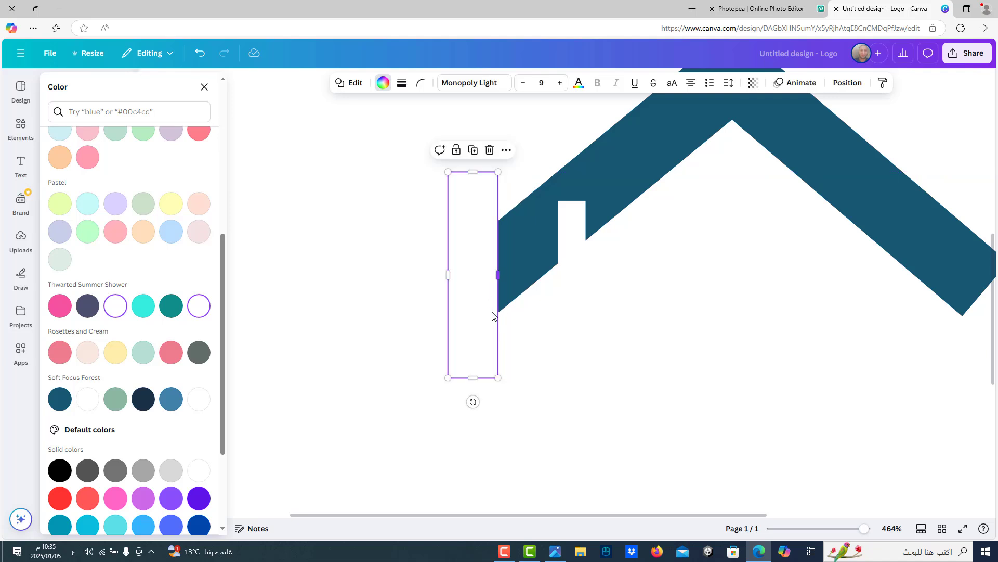
Step: Place a copy of the wider white bar over the right roof tip to trim that end vertically
scroll(596, 316, "down", 5)
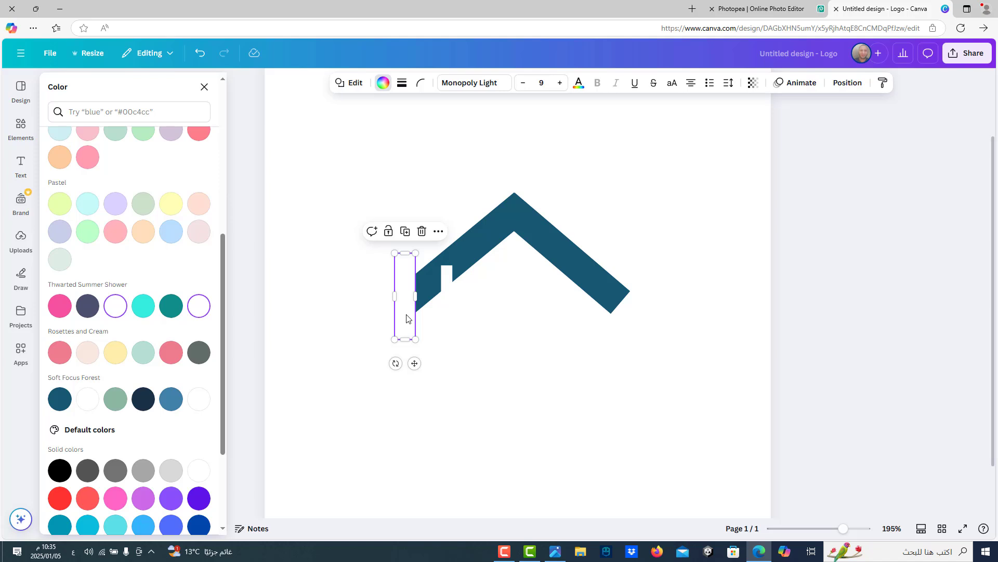
left_click_drag(407, 319, 623, 321)
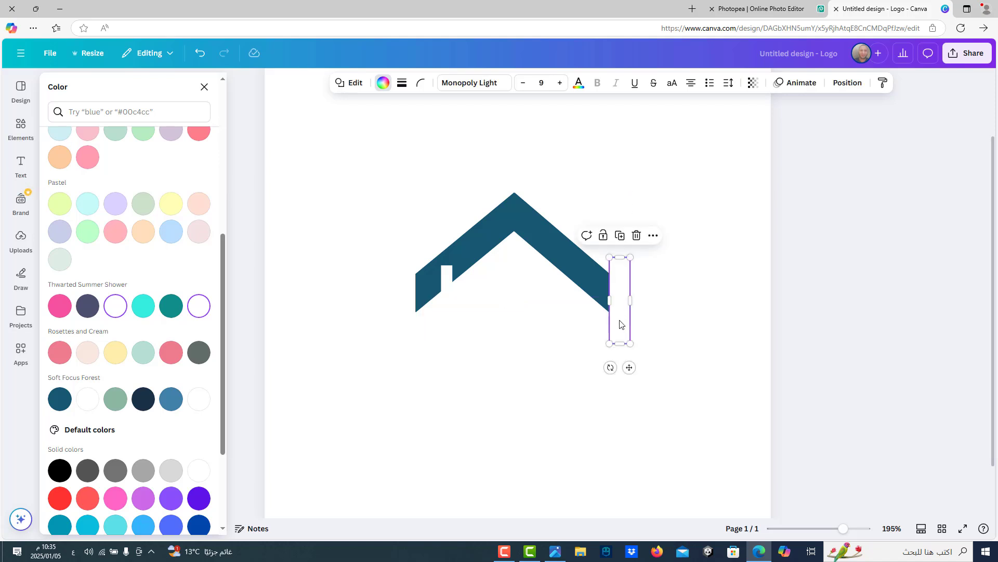
scroll(620, 324, "up", 5)
mouse_move(910, 311)
left_mouse_down()
mouse_move(936, 305)
mouse_move(889, 296)
mouse_move(926, 300)
mouse_move(893, 305)
mouse_move(945, 296)
mouse_move(900, 300)
mouse_move(936, 296)
mouse_move(938, 305)
mouse_move(926, 302)
left_mouse_up()
scroll(845, 308, "down", 5)
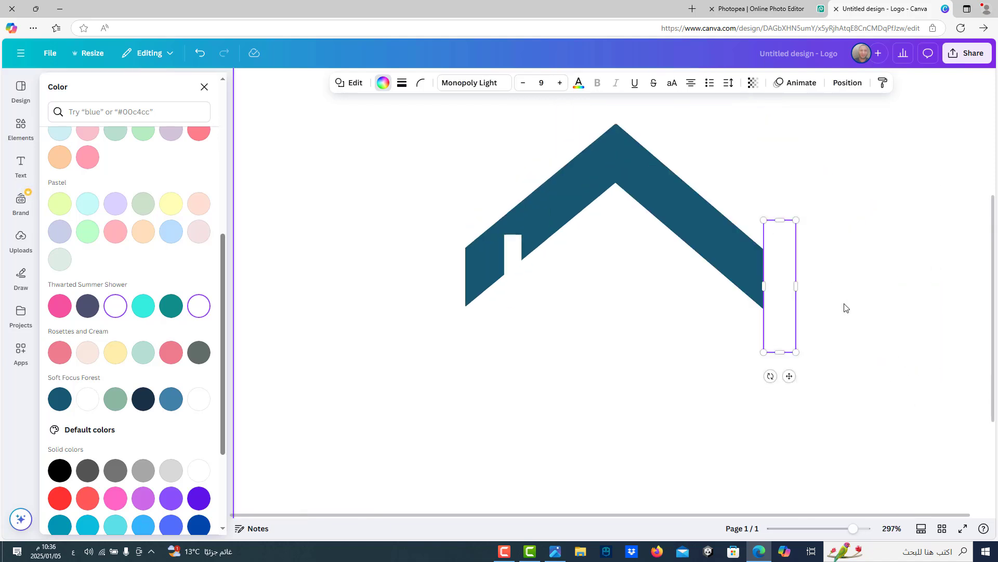
left_click(717, 261)
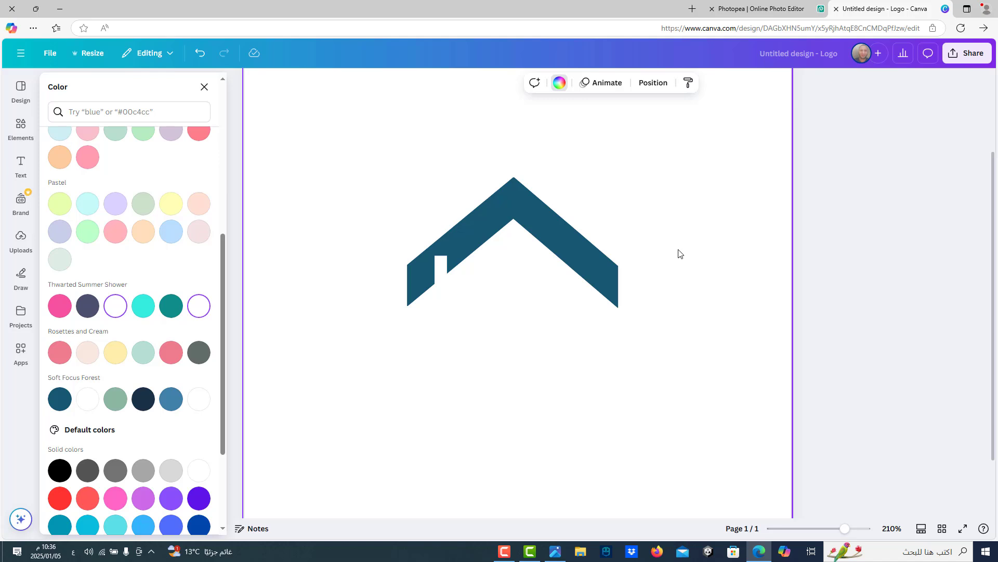
scroll(680, 254, "down", 2)
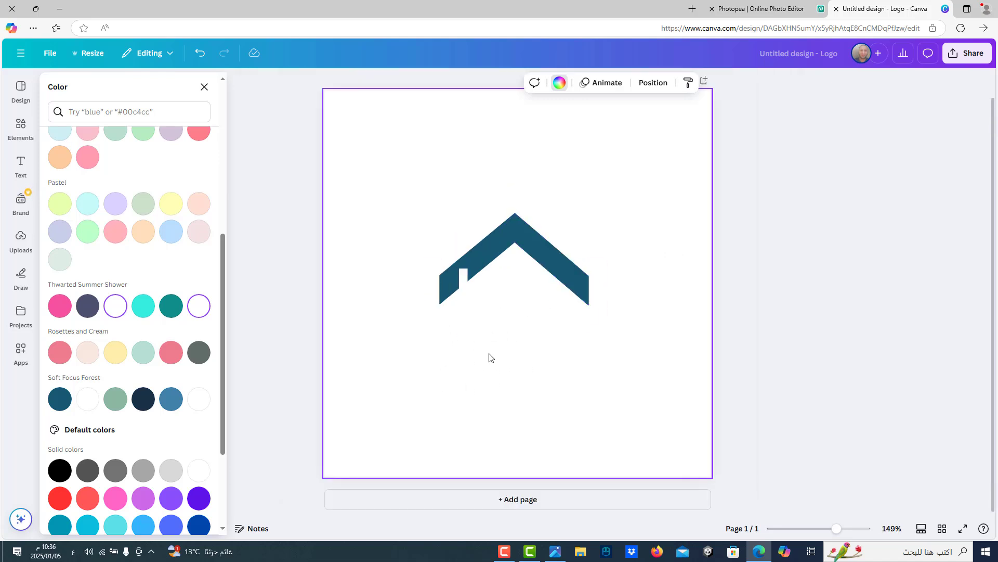
Step: Add a heading text to the page that reads "R D"
left_click(21, 162)
left_click(99, 192)
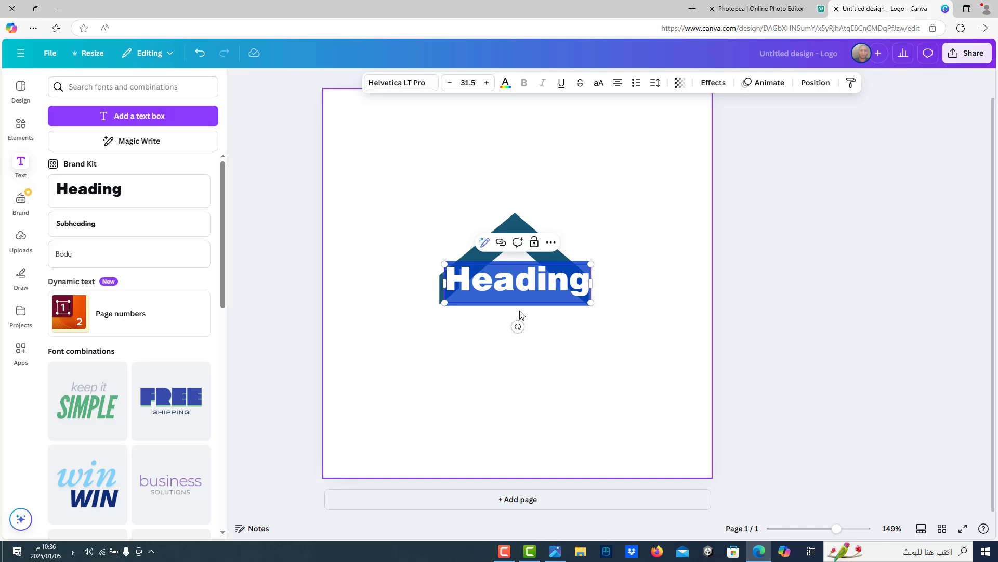
key("BackSpace")
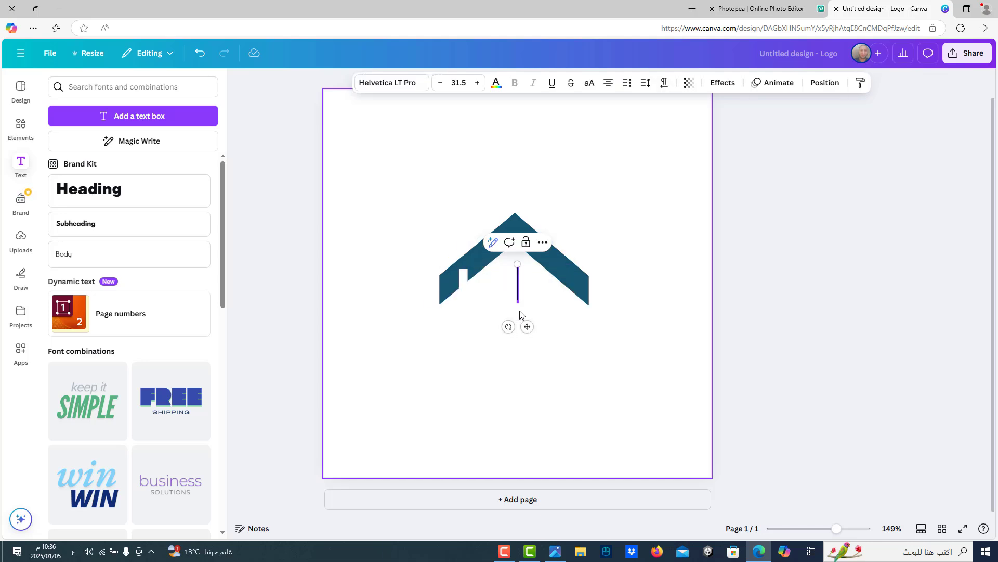
key("alt+shift")
type("R")
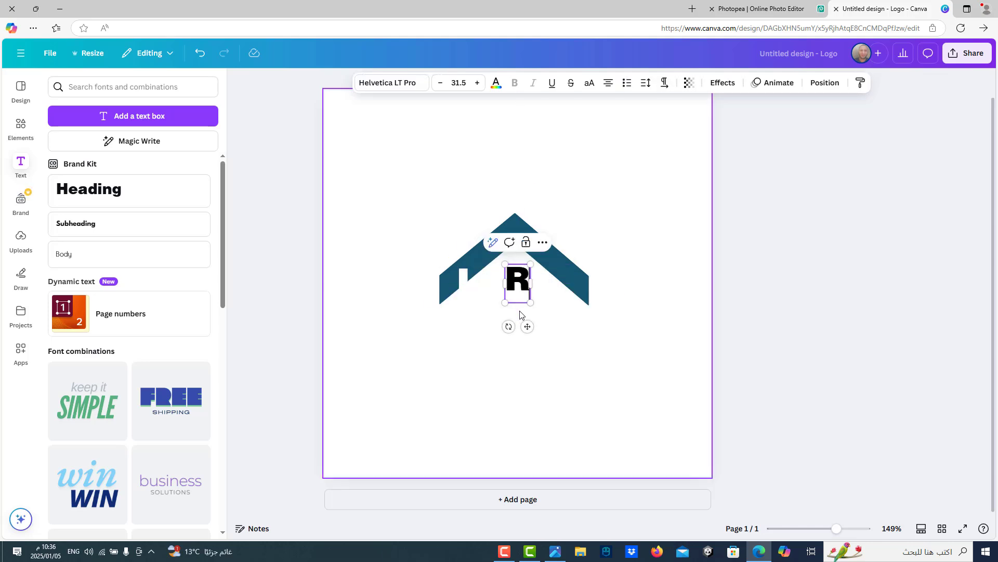
type("D")
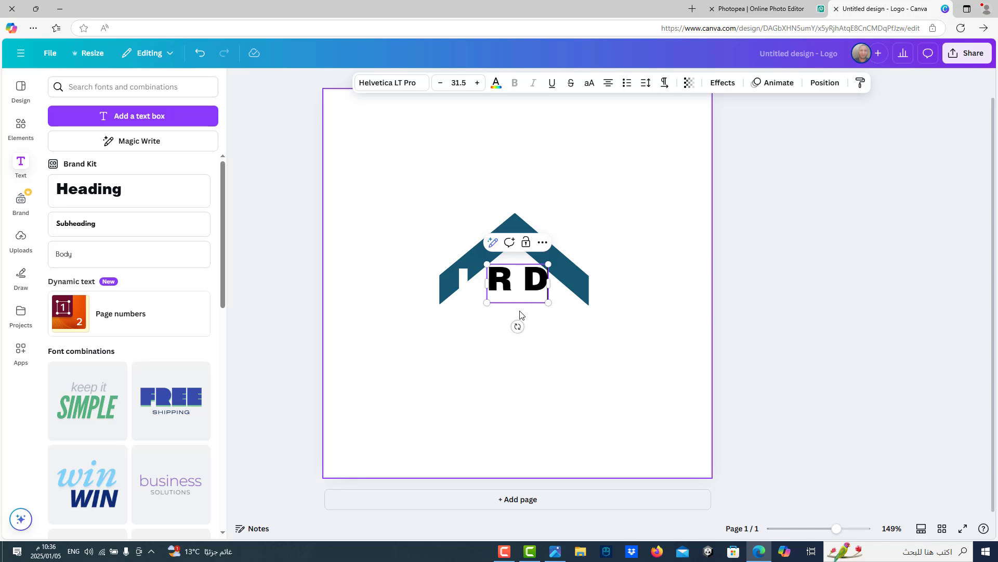
left_click(613, 272)
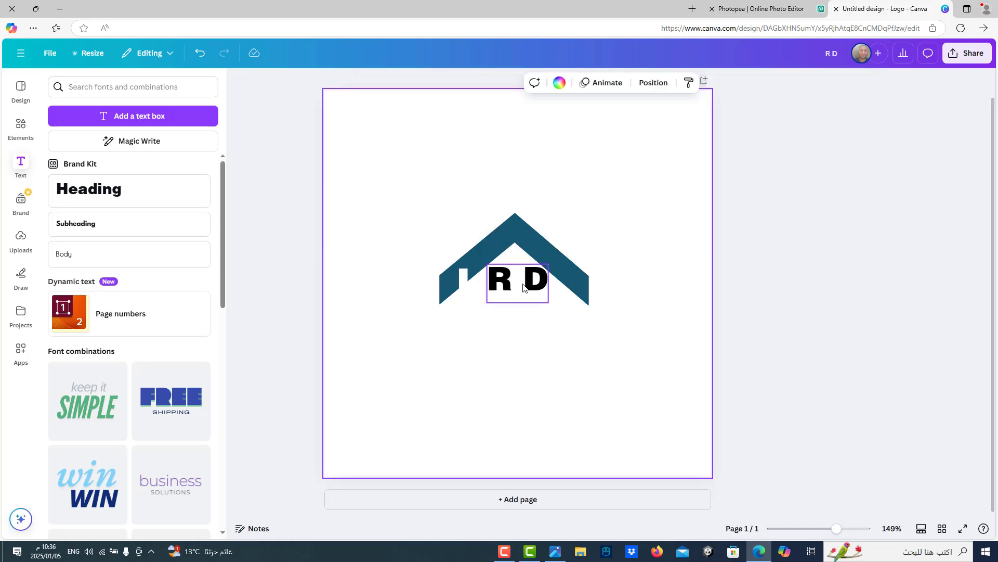
Step: Move the heading below the roof and delete the "D" so only "R" is left
left_click_drag(522, 288, 535, 340)
double_click(509, 344)
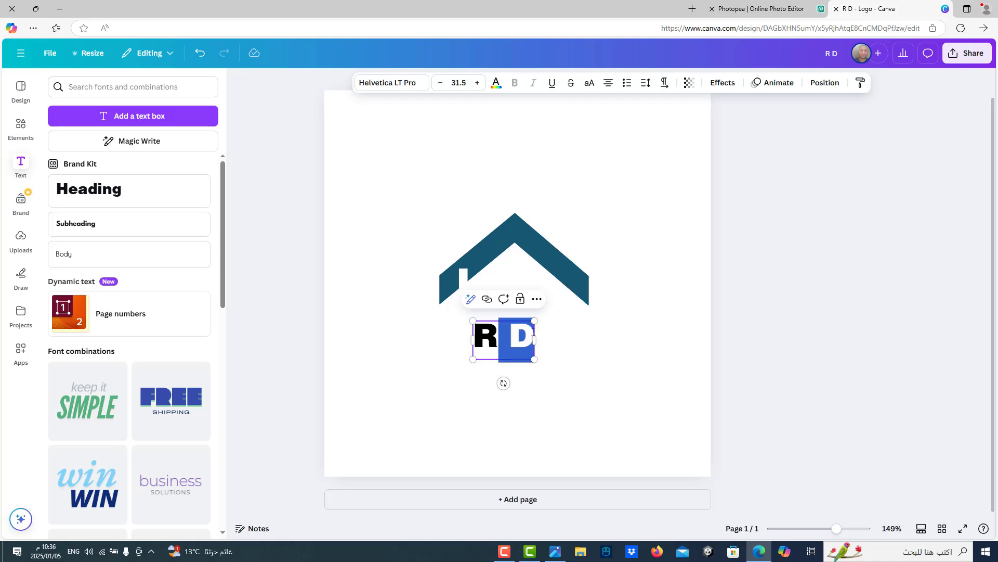
key("BackSpace")
left_click(566, 393)
Step: Enlarge the letter R to font size 71 and place it beneath the left roof arm, aligned with the roof's end
left_click(505, 336)
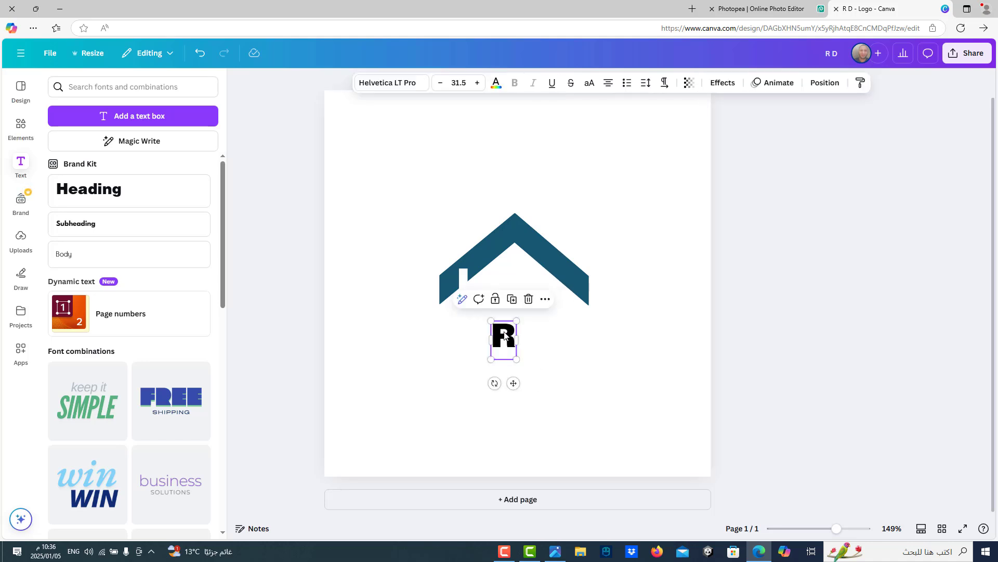
left_click_drag(490, 321, 454, 336)
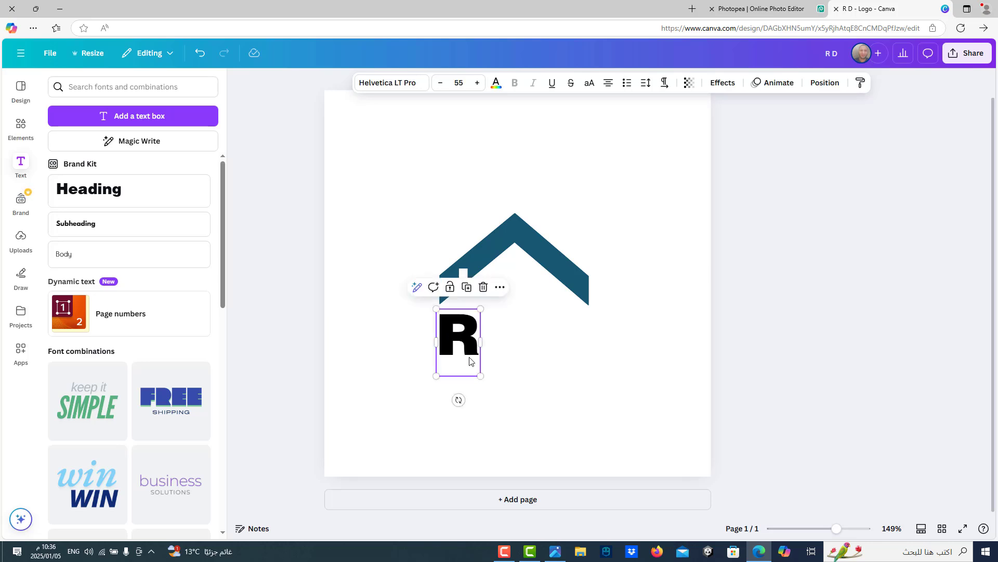
mouse_move(482, 389)
left_mouse_down()
mouse_move(508, 419)
mouse_move(494, 395)
left_mouse_up()
left_click_drag(469, 353, 469, 346)
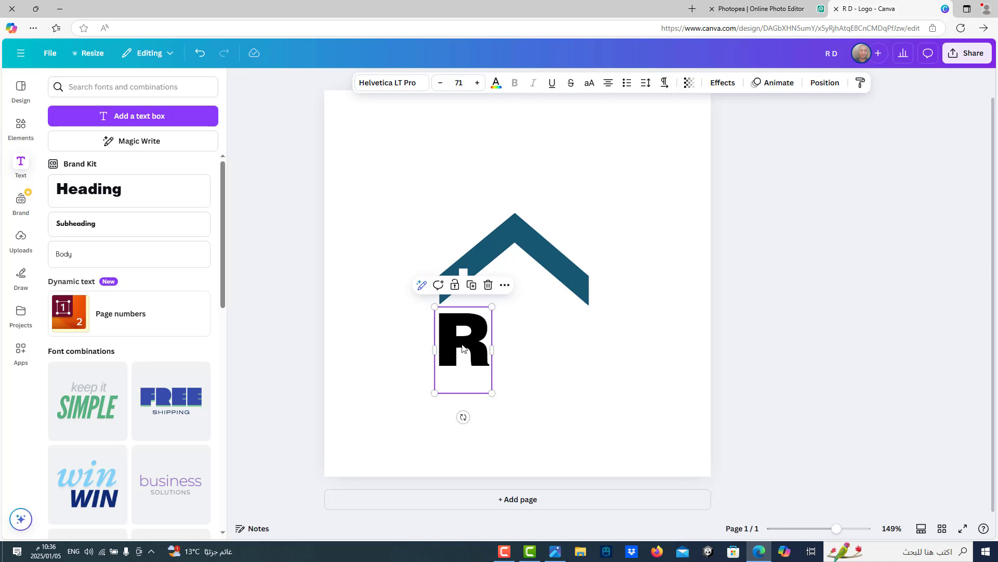
Step: Duplicate the R beneath the right roof arm at the same height and change the copy's text to "D"
left_click_drag(459, 347, 560, 343)
double_click(562, 342)
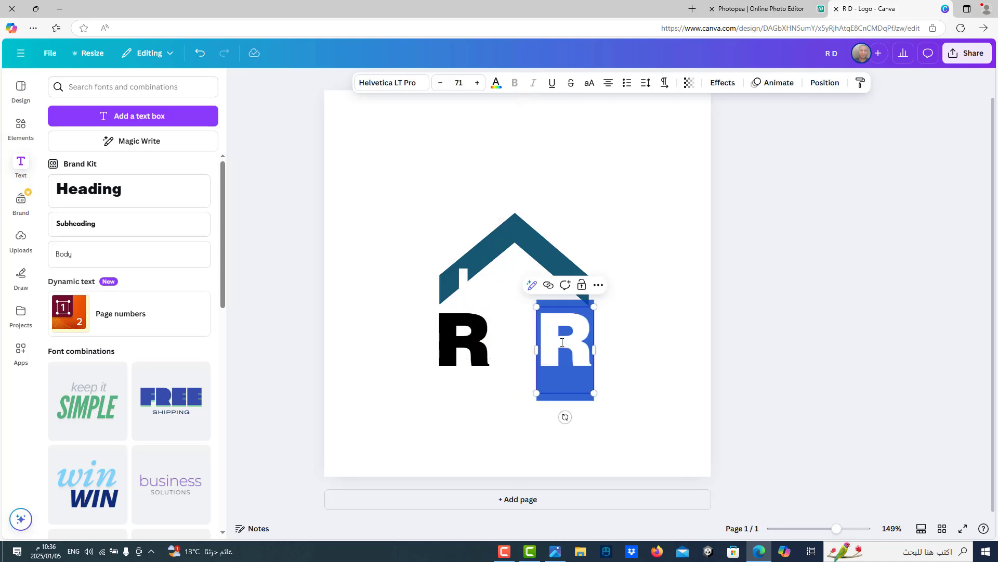
type("D")
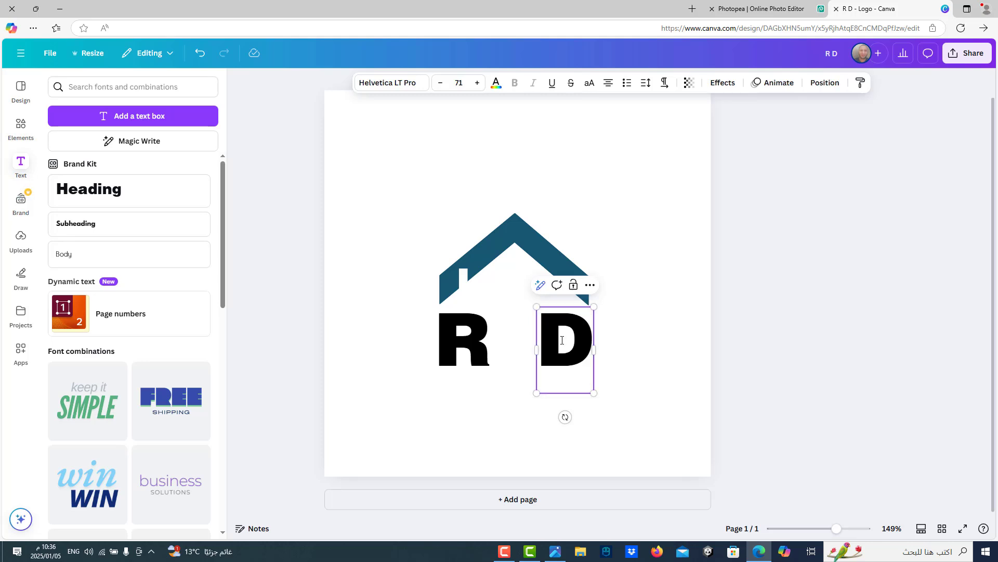
left_click(492, 408)
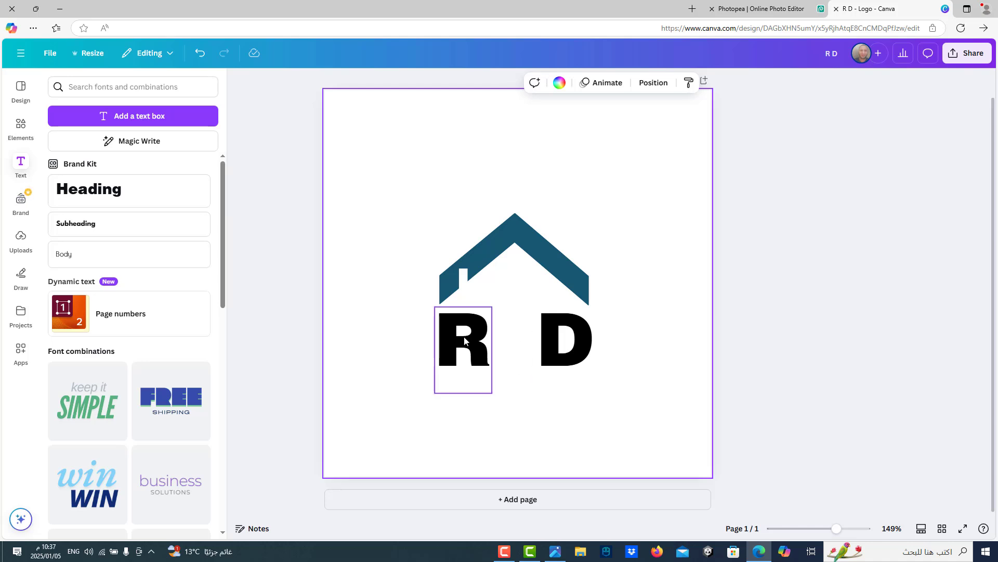
Step: Add an "&" heading text and place it midway between the letters R and D
left_click(123, 192)
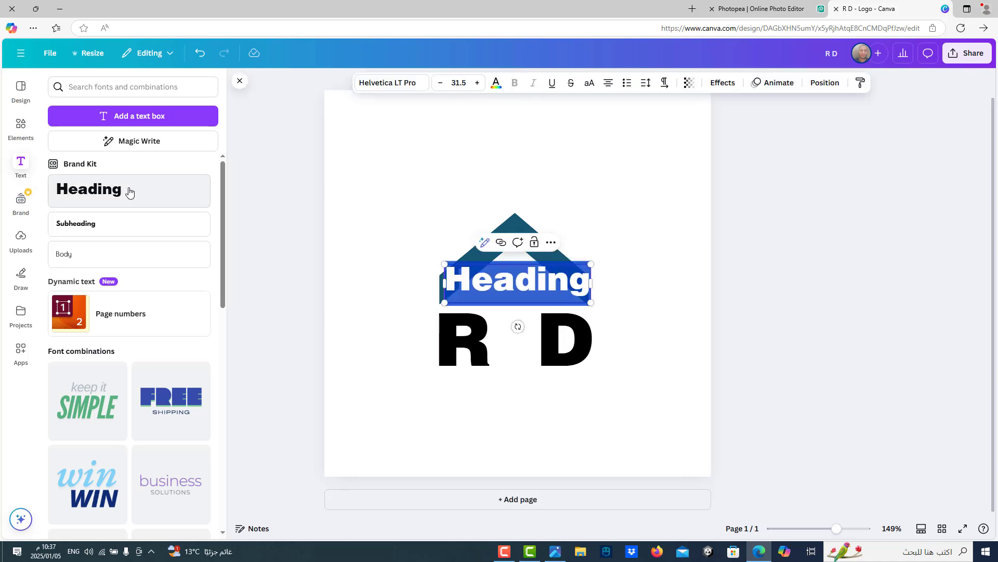
type("&")
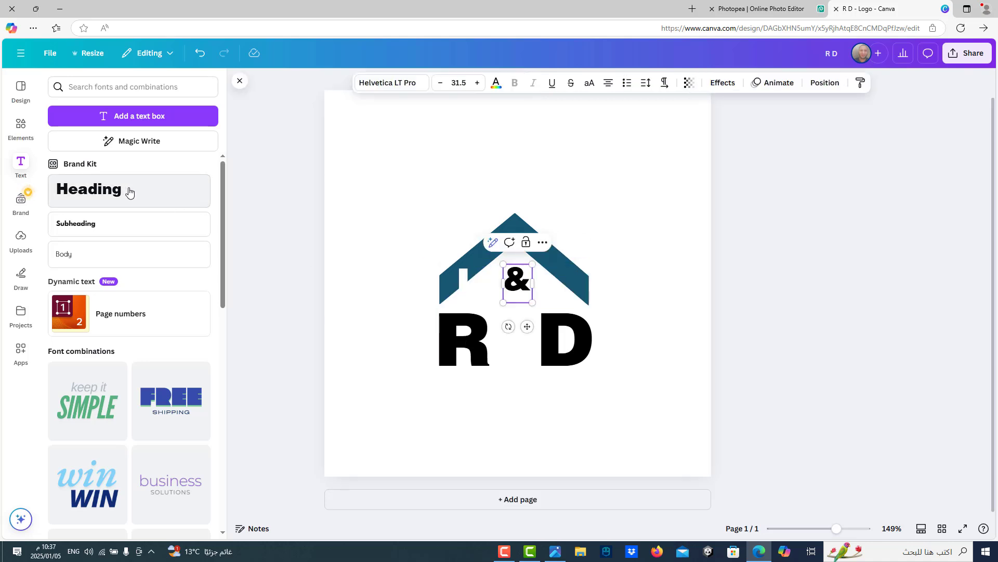
left_click(487, 439)
left_click_drag(517, 299, 517, 343)
left_click(542, 406)
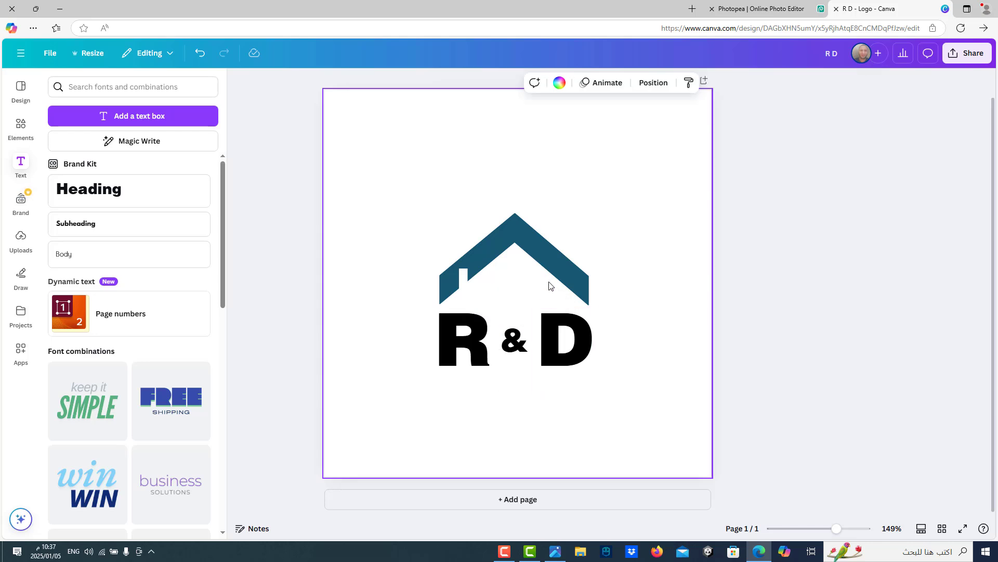
Step: Recolor the R, the D and the ampersand with the roof's dark teal from the document colors
left_click(572, 369)
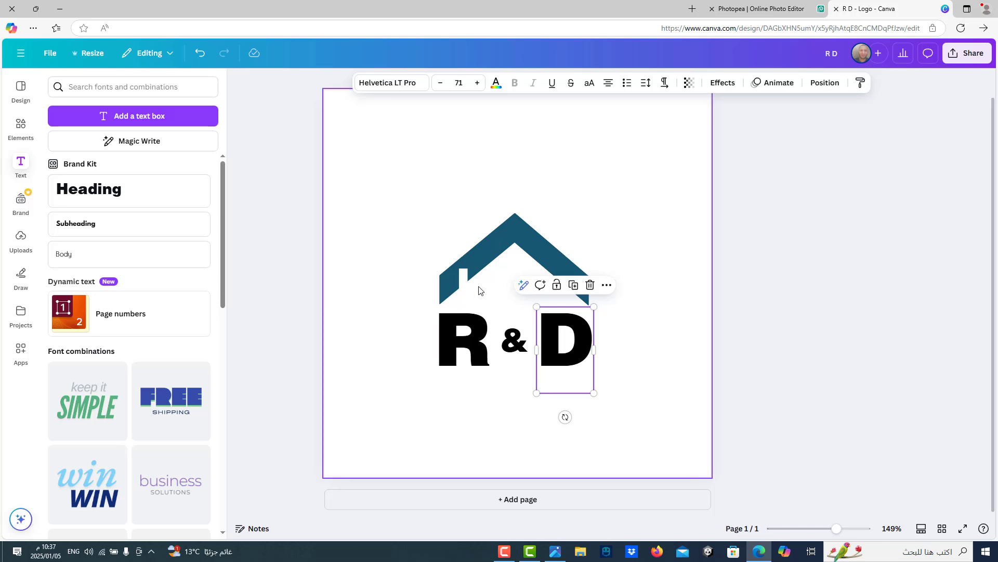
left_click(363, 381)
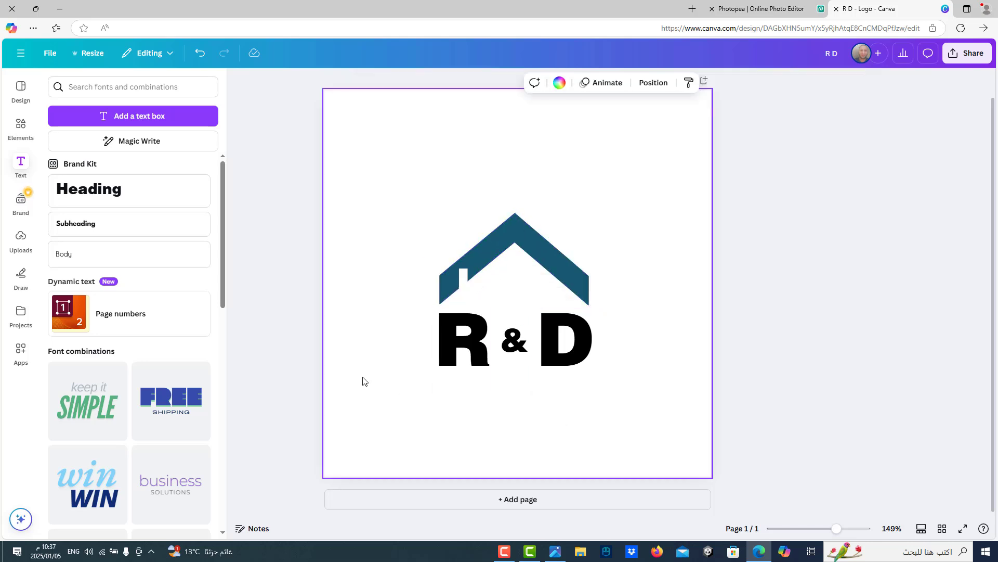
left_click(447, 326)
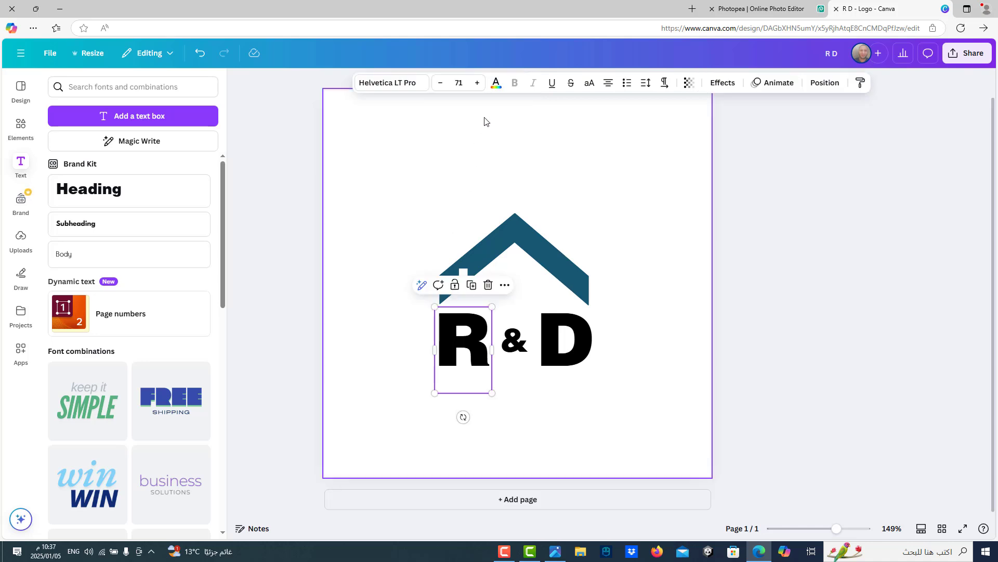
left_click(496, 83)
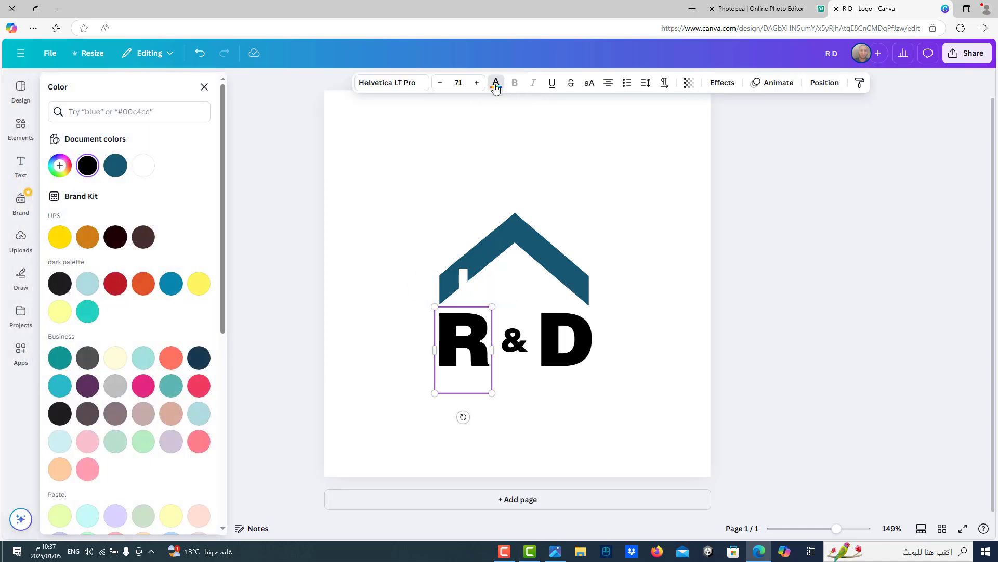
left_click(116, 165)
left_click(542, 324)
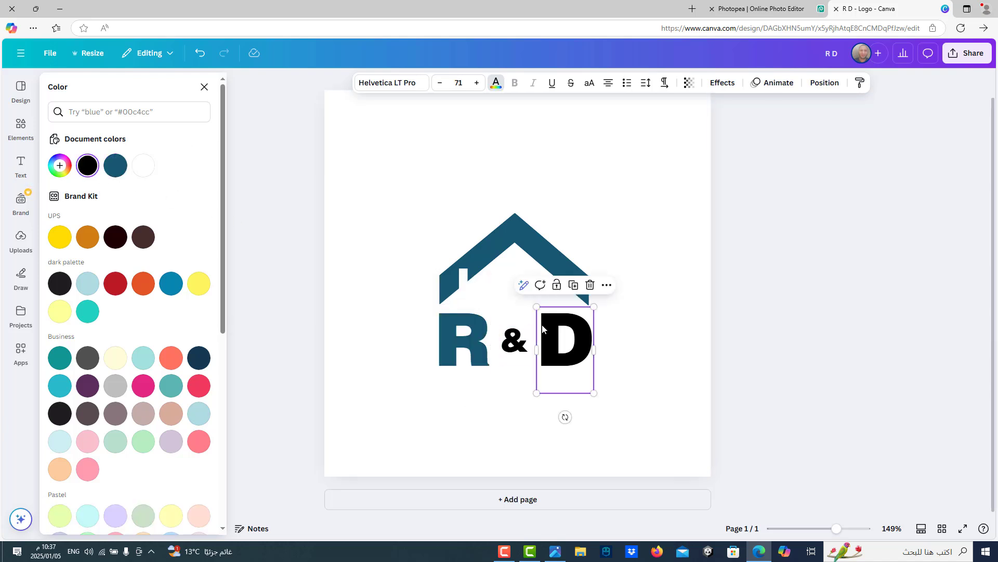
left_click(115, 166)
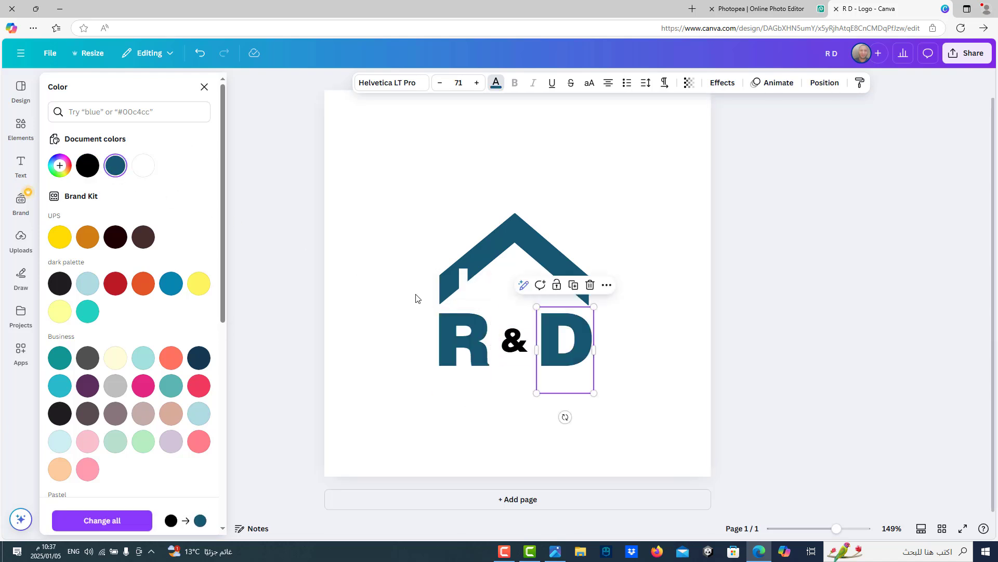
left_click(114, 165)
left_click(639, 224)
Step: Select all roof and letter elements, enlarge them together to about two thirds of the page width, and center them on the page
left_click_drag(658, 189, 363, 428)
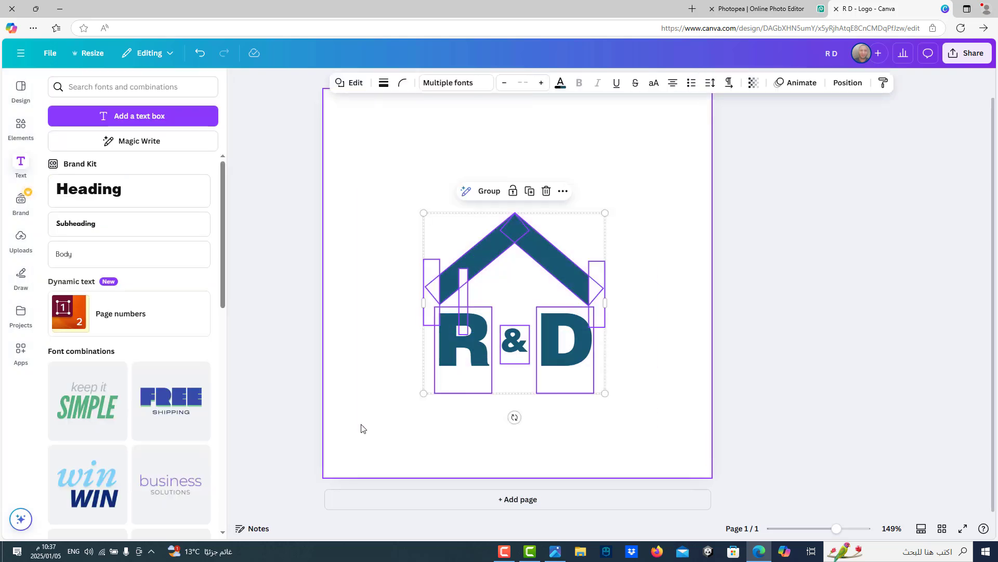
left_click_drag(424, 213, 382, 171)
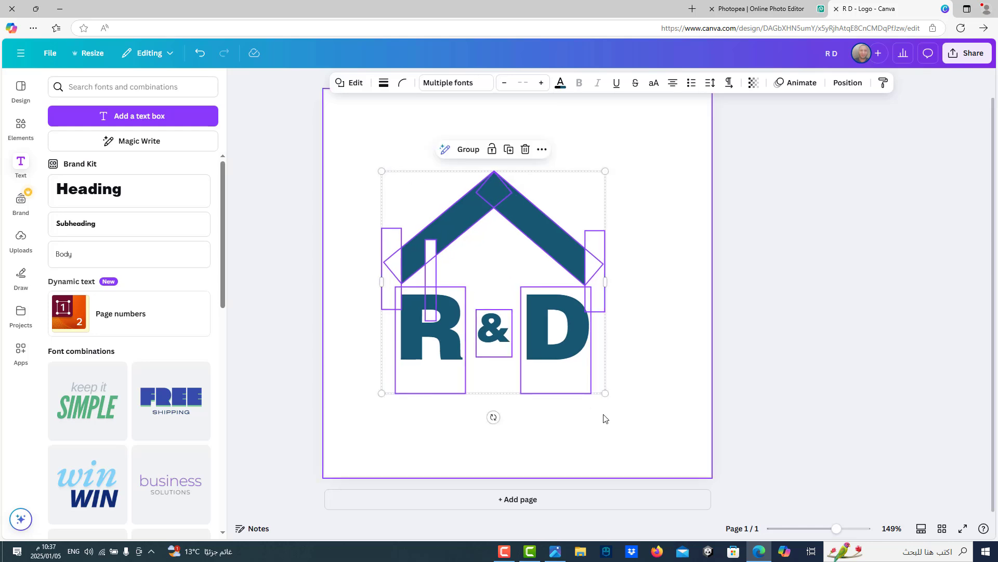
left_click_drag(605, 393, 645, 433)
left_click_drag(569, 266, 574, 238)
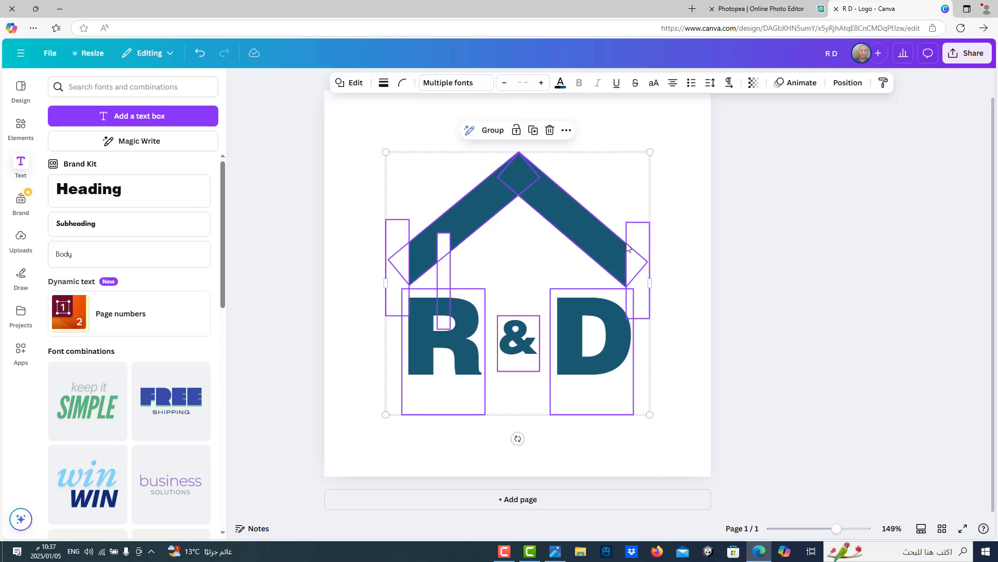
left_click(683, 218)
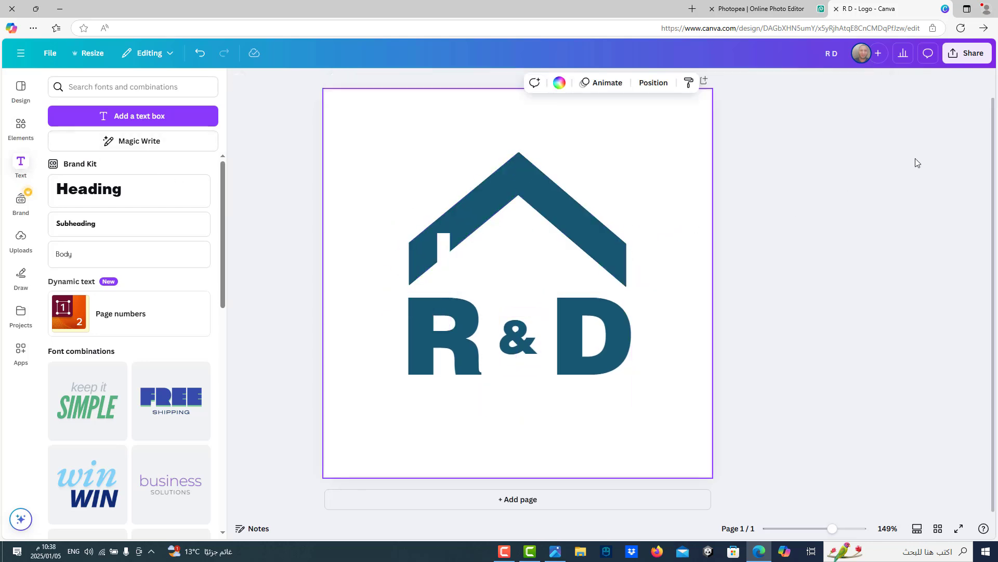
Step: Download the design as a PNG at size 1 with the option to save the download settings enabled
left_click(972, 54)
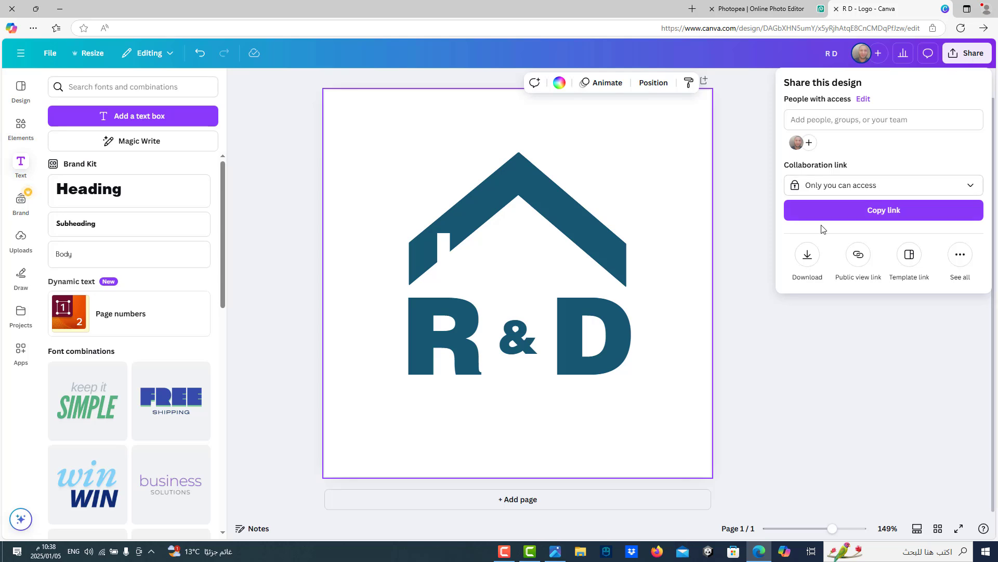
left_click(807, 254)
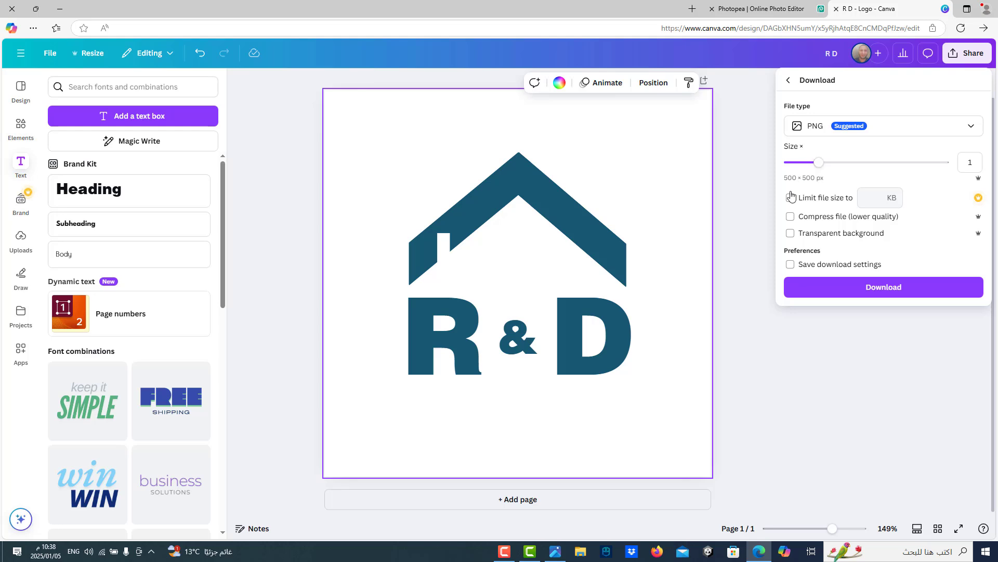
left_click(790, 264)
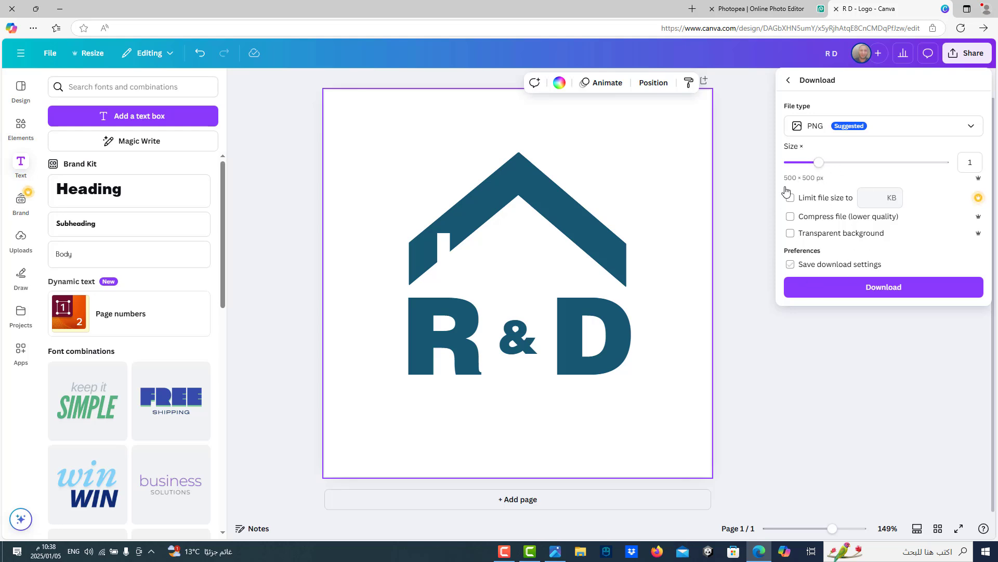
left_click(839, 285)
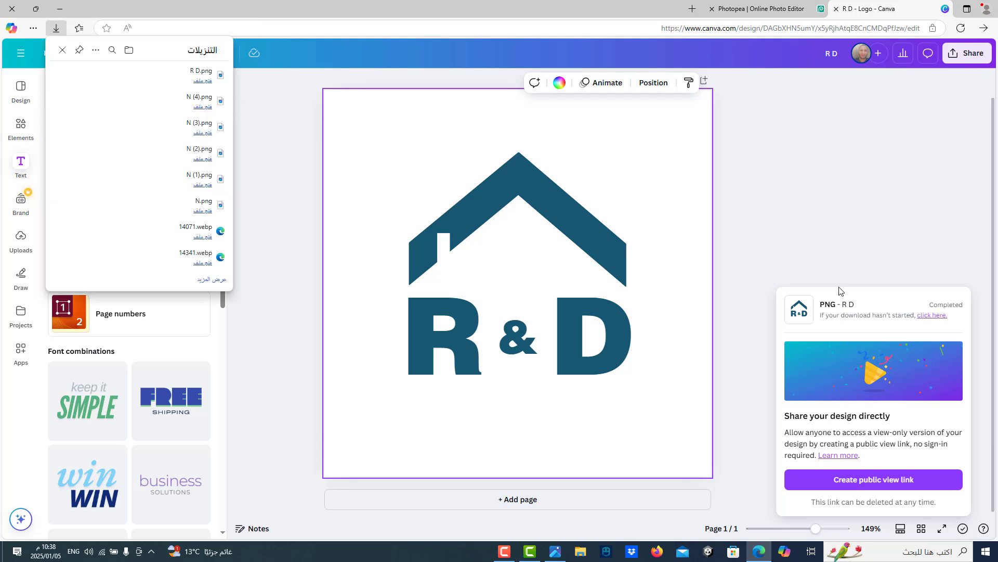
Step: Upload the downloaded R D.png to the image uploads and add a blank second page to the design
left_click_drag(208, 82, 131, 340)
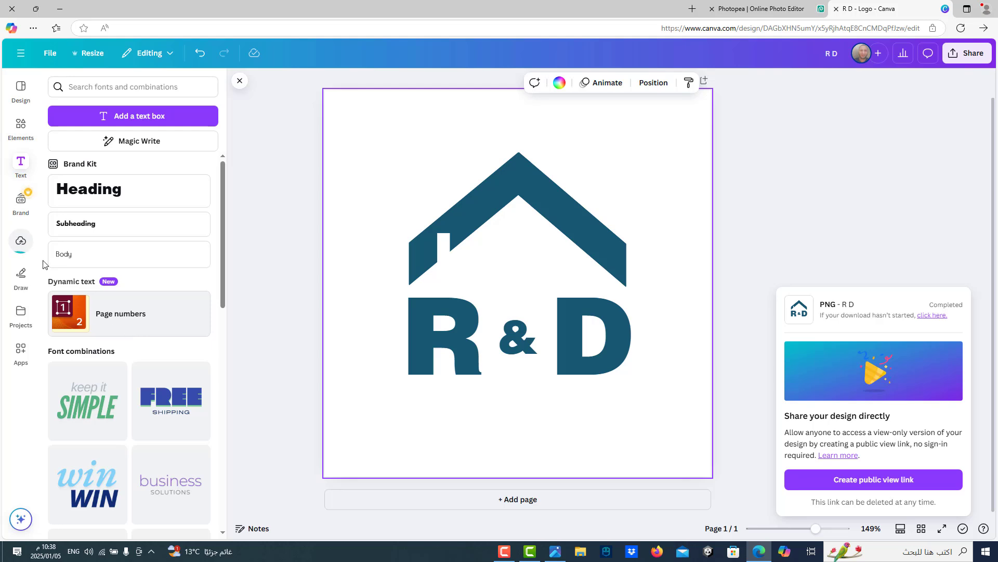
left_click(21, 240)
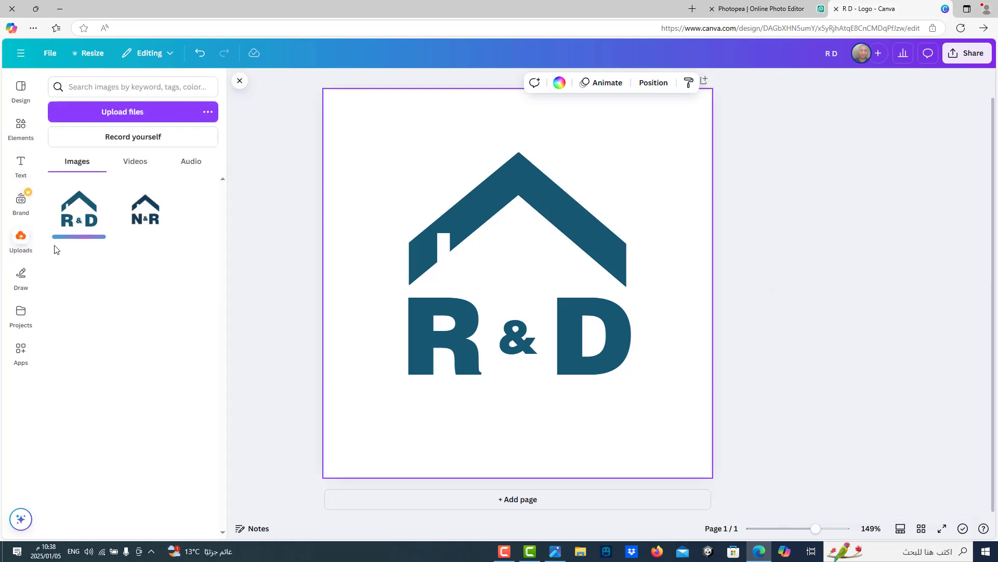
left_click(519, 500)
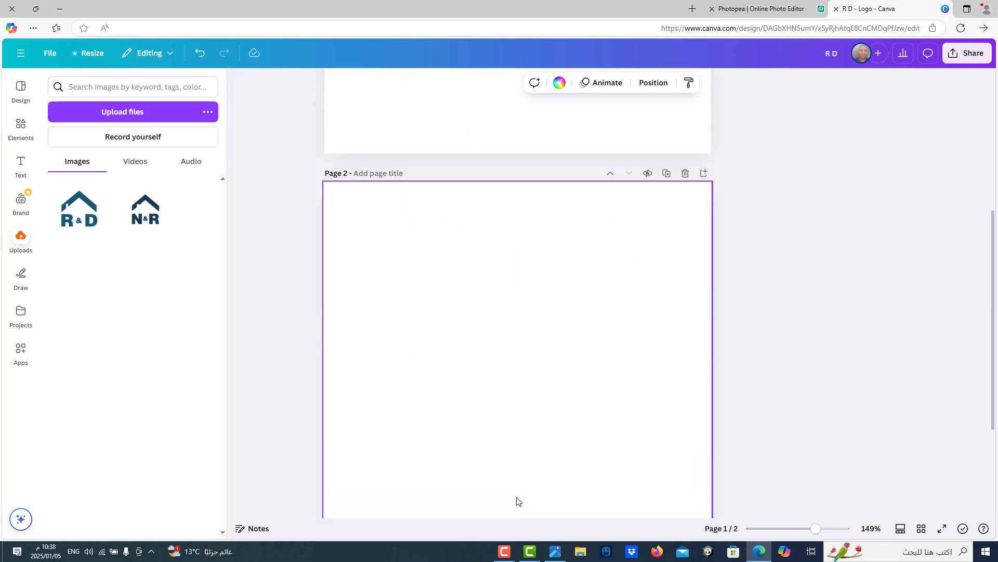
Step: Place the uploaded R & D logo image on page 2, enlarge it to fill the page, and remove its background
left_click(85, 212)
left_click_drag(410, 175, 328, 88)
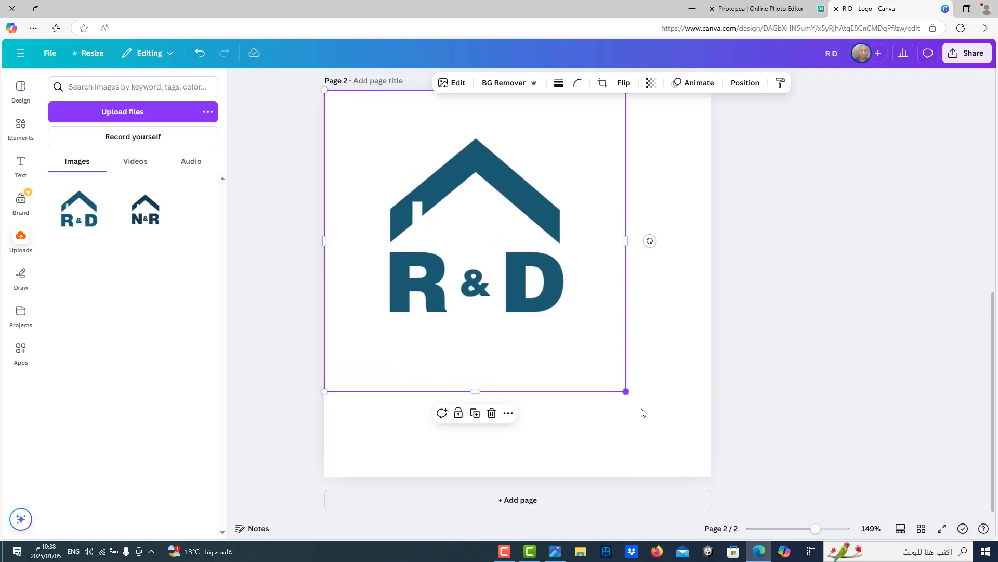
left_click_drag(626, 392, 708, 476)
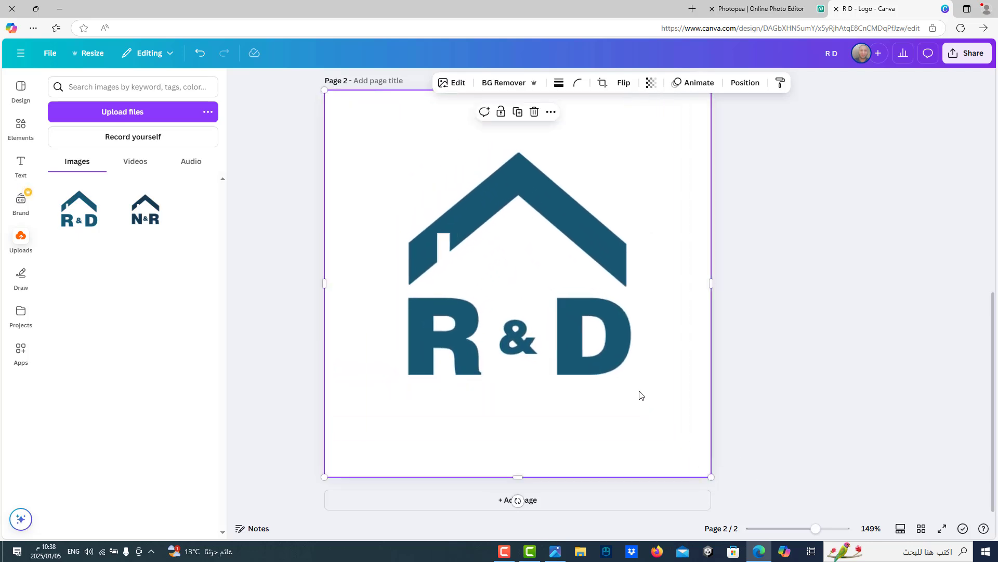
left_click(507, 84)
Step: Download only page 2 as a PNG at size 1 with a transparent background
left_click(966, 54)
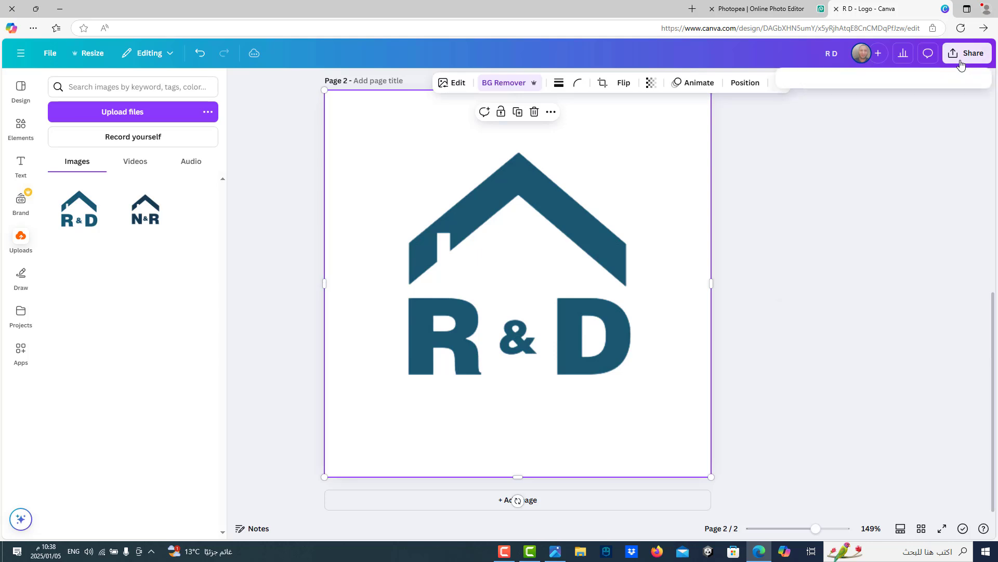
left_click(800, 261)
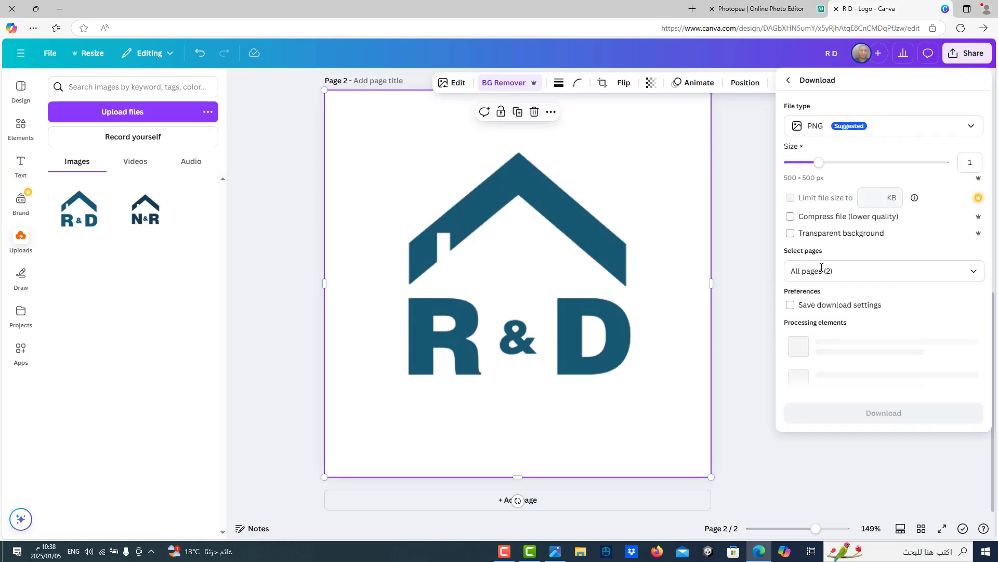
left_click(915, 271)
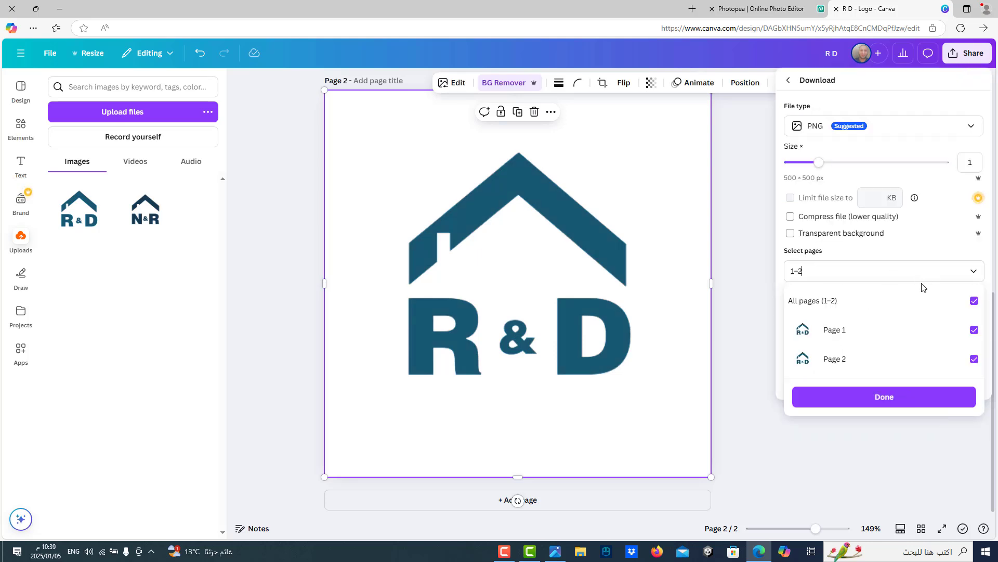
left_click(974, 301)
left_click(974, 359)
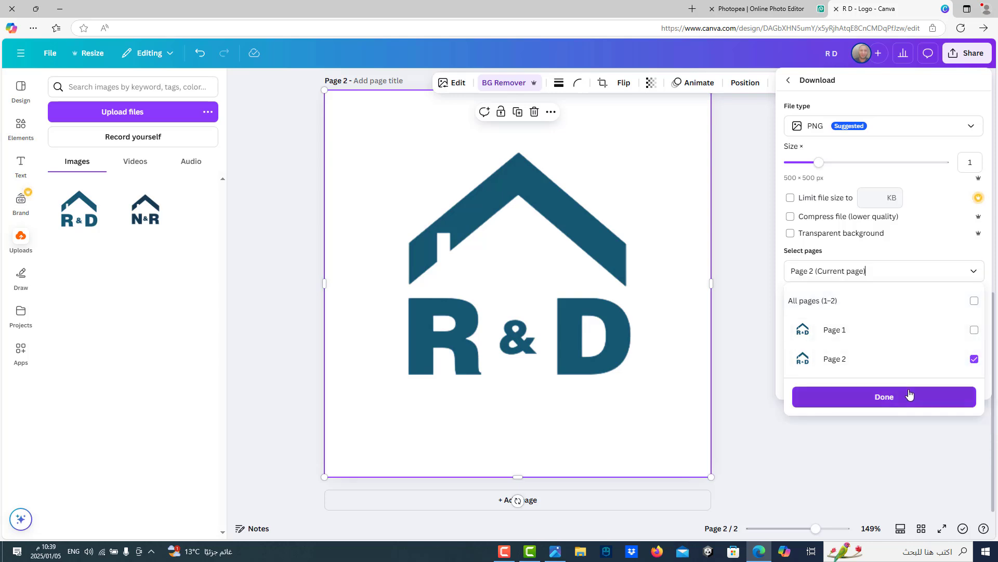
left_click(863, 396)
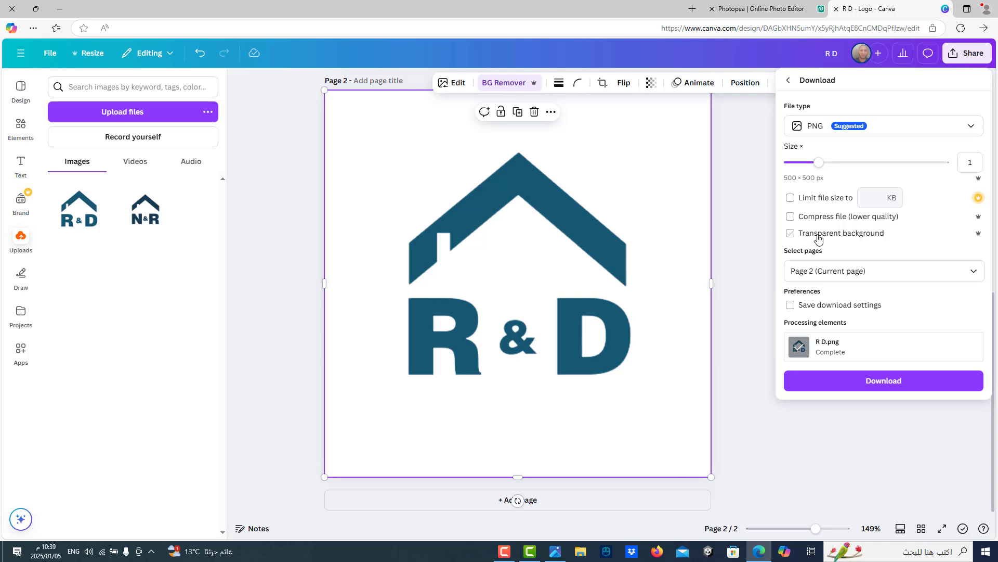
left_click(791, 235)
left_click(846, 380)
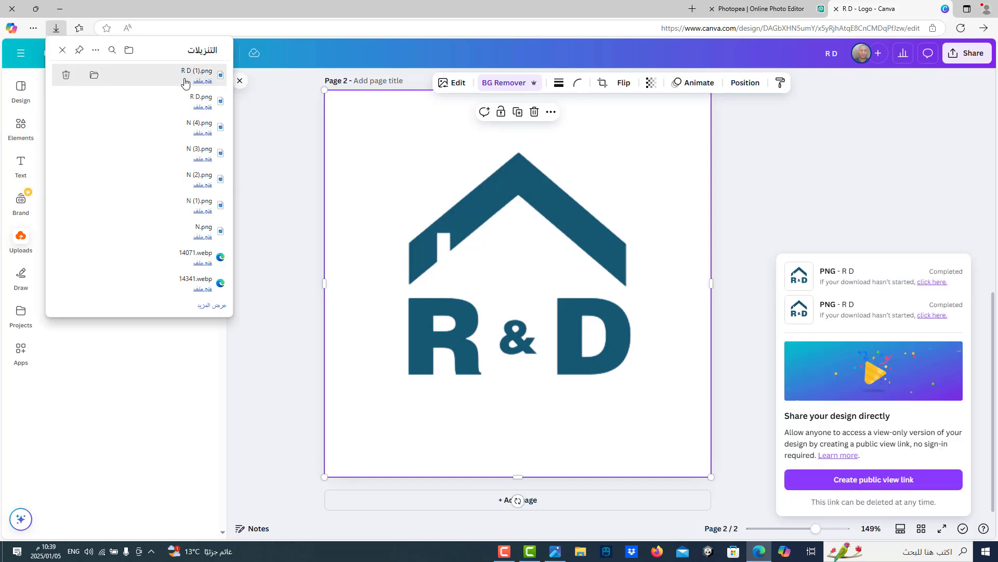
left_click(176, 82)
Step: Switch to Photopea, browse its template gallery for logo mockups, and open the Free Office Room Mockup template
left_click(738, 10)
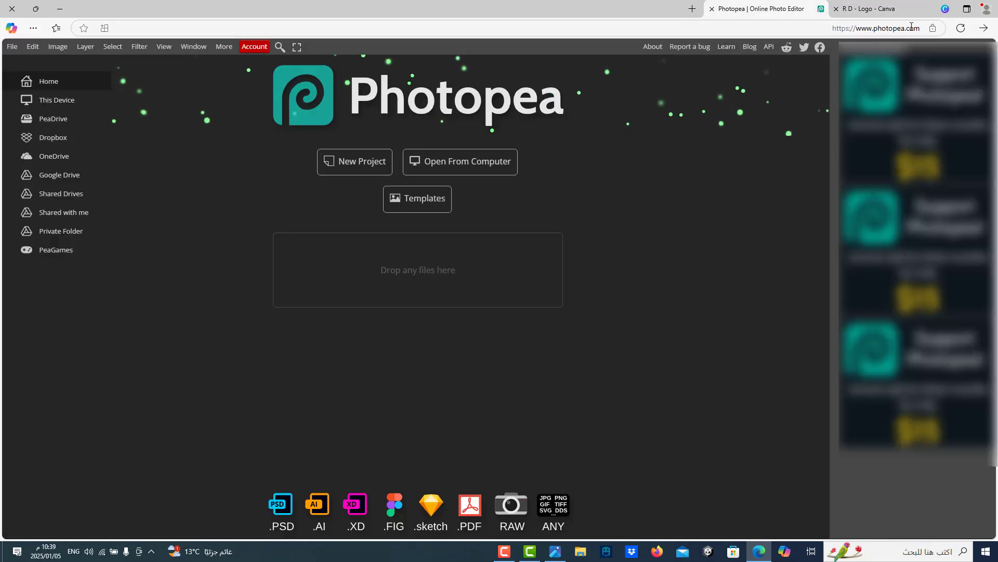
left_click(433, 199)
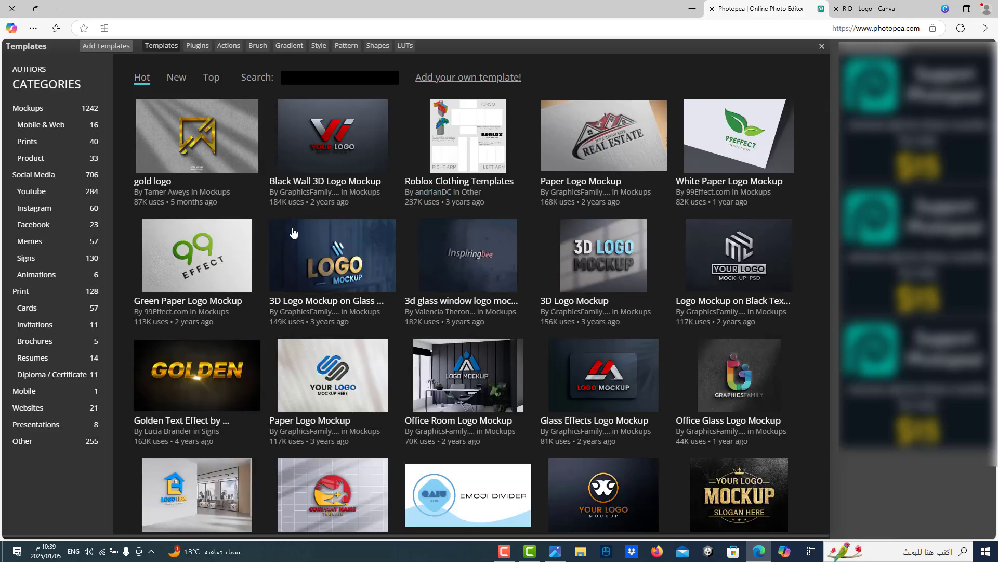
scroll(293, 233, "down", 8)
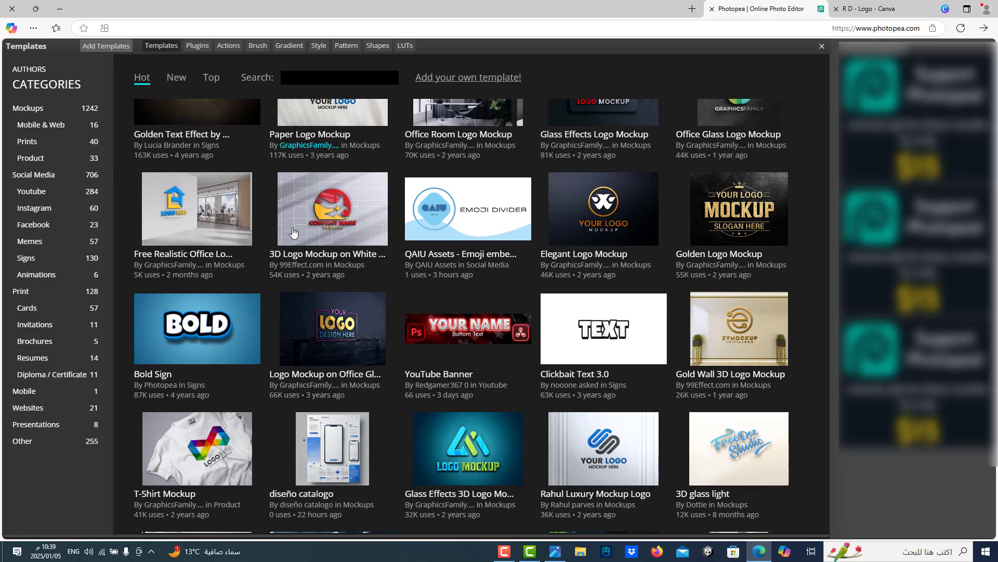
scroll(293, 233, "down", 10)
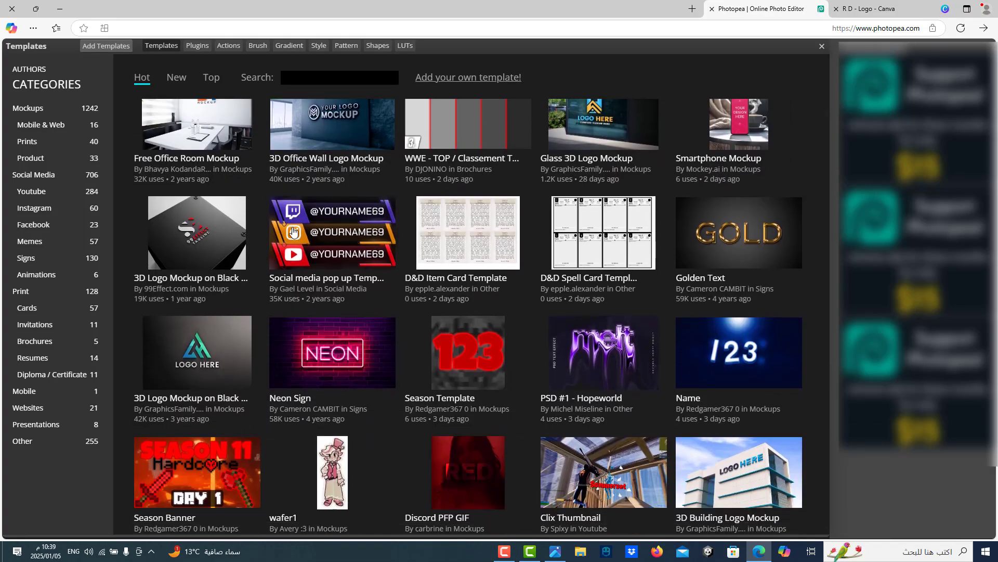
scroll(293, 233, "down", 7)
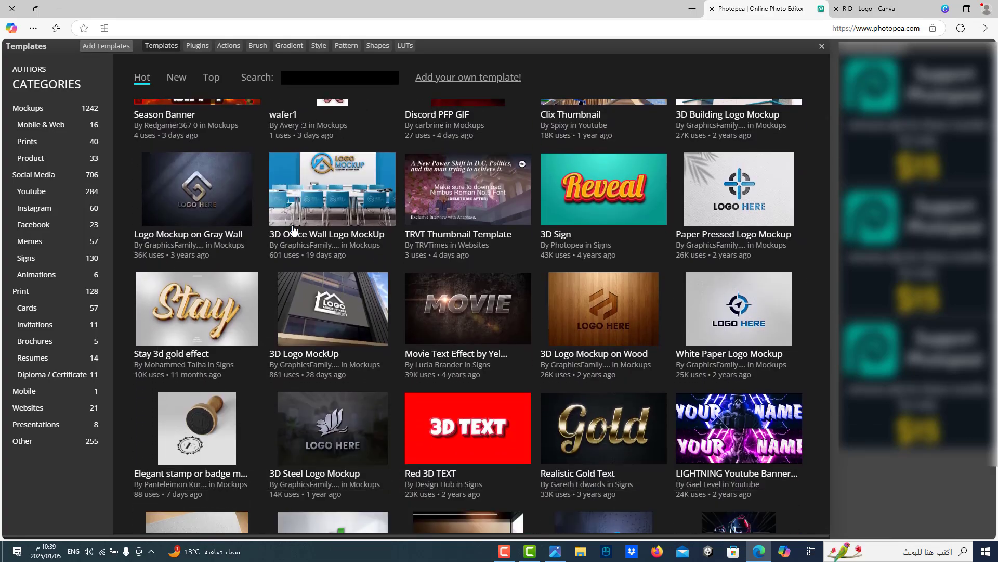
scroll(293, 229, "down", 4)
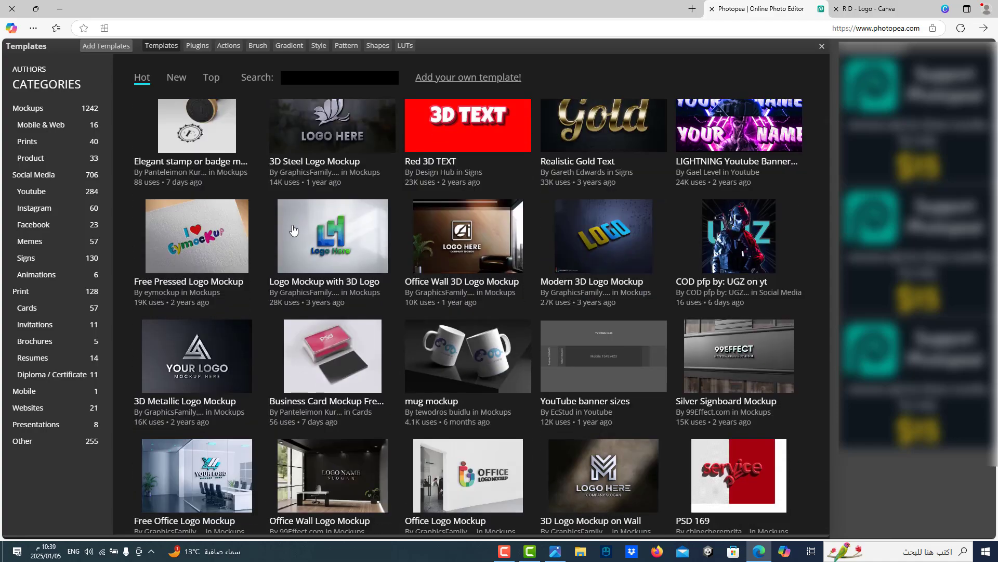
scroll(292, 229, "down", 4)
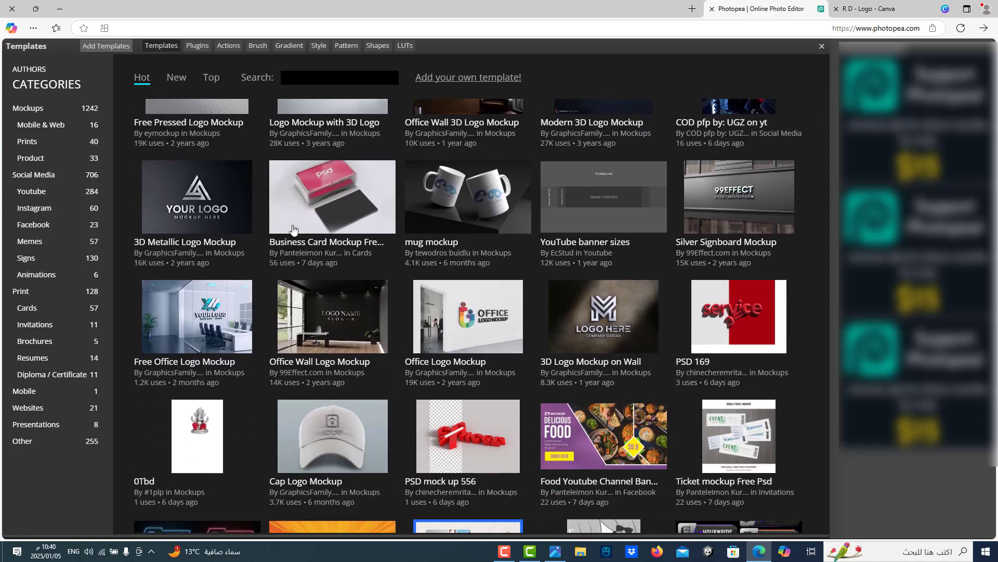
scroll(292, 229, "down", 4)
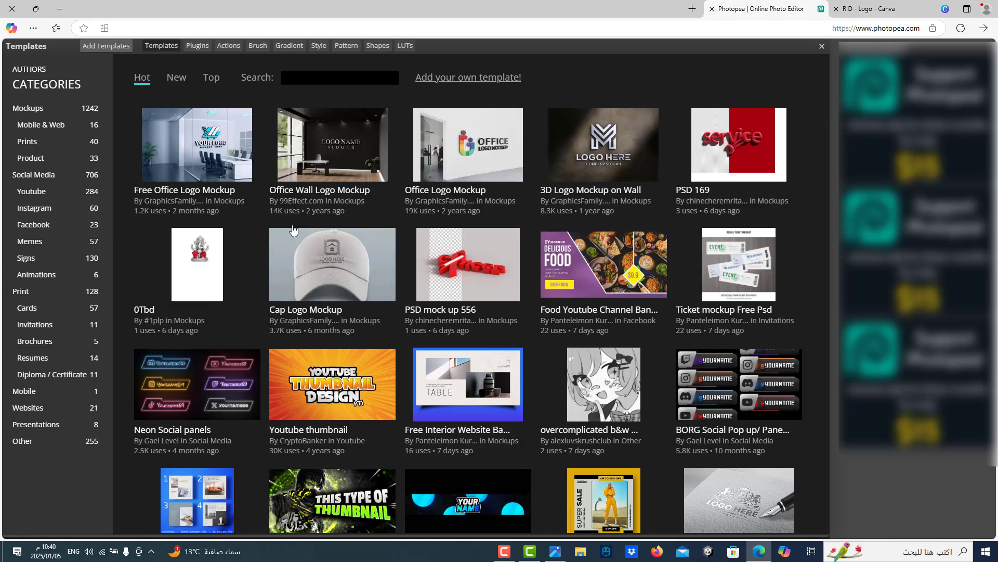
scroll(292, 229, "up", 9)
scroll(293, 229, "up", 10)
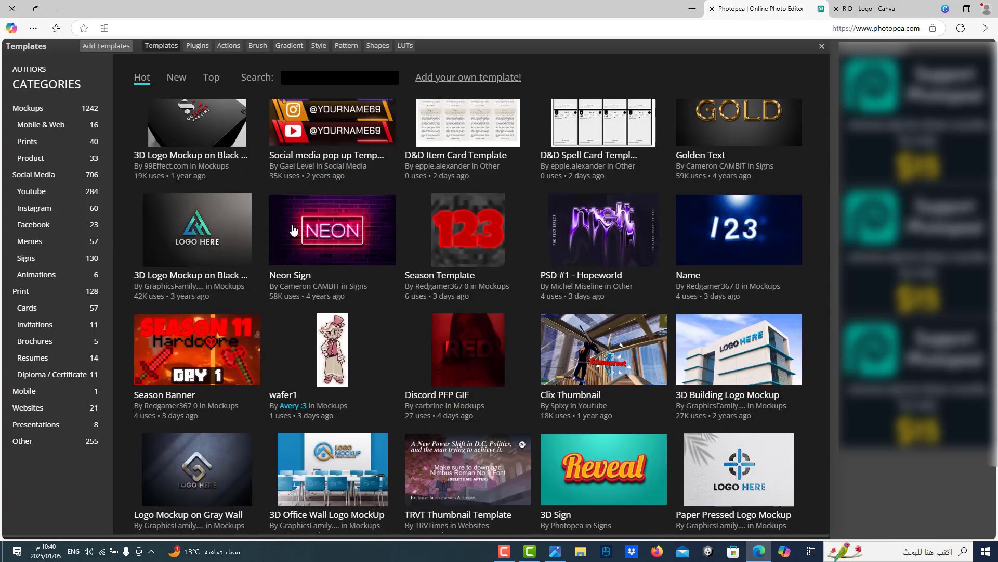
scroll(292, 229, "up", 3)
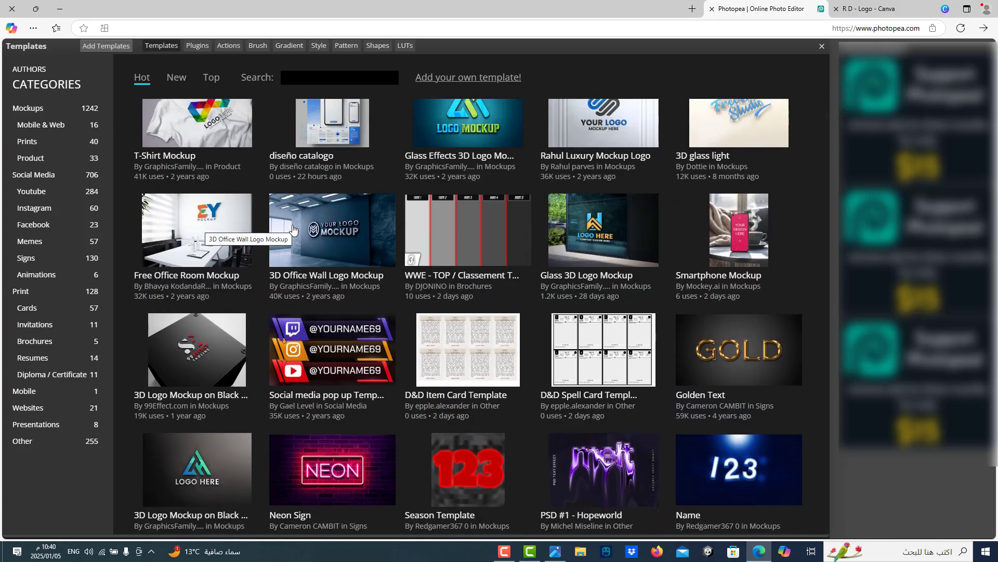
left_click(210, 225)
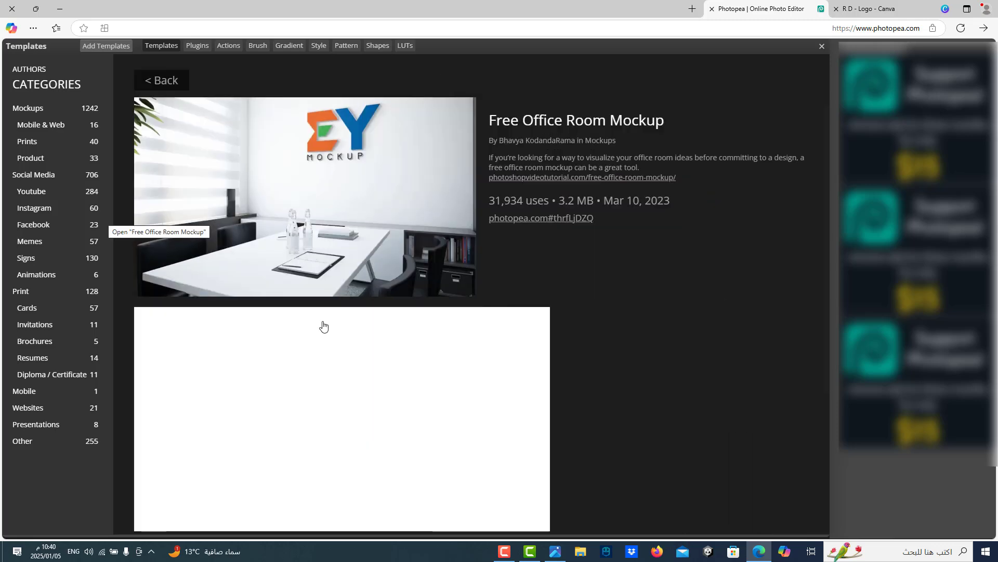
left_click(336, 233)
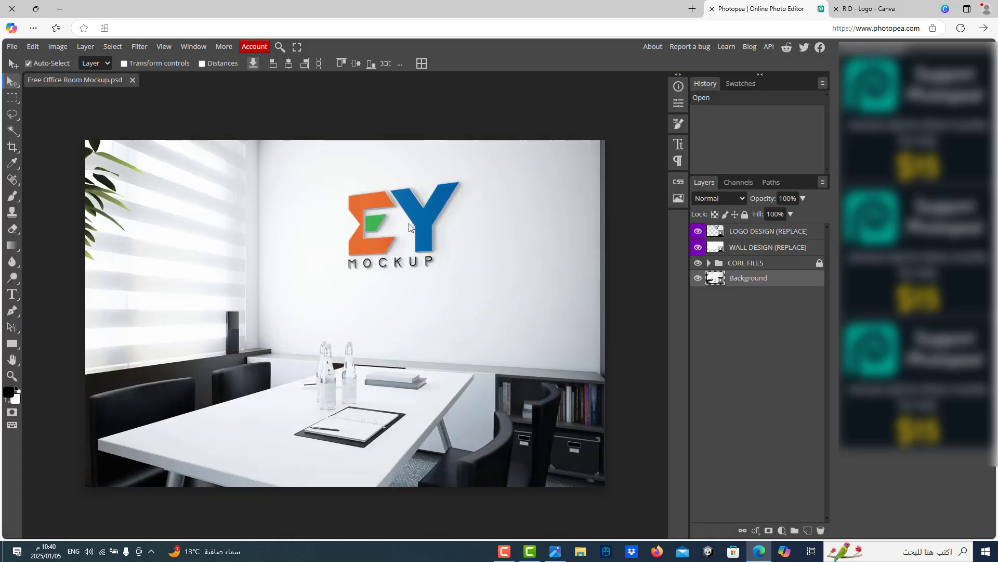
Step: In the LOGO DESIGN (REPLACE) smart object, replace the sample logo on Layer 1 with the downloaded R D (1).png
left_click(719, 235)
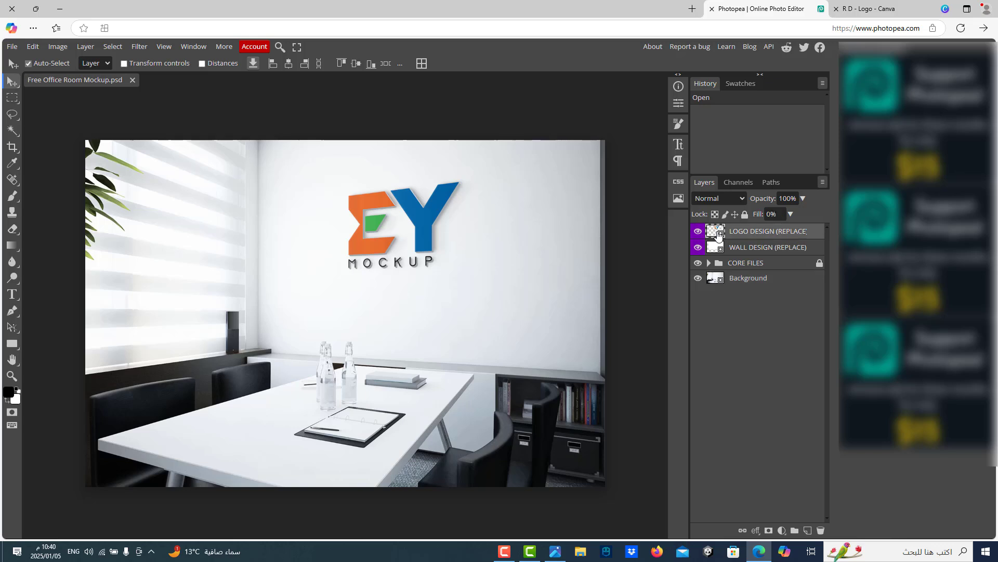
double_click(719, 235)
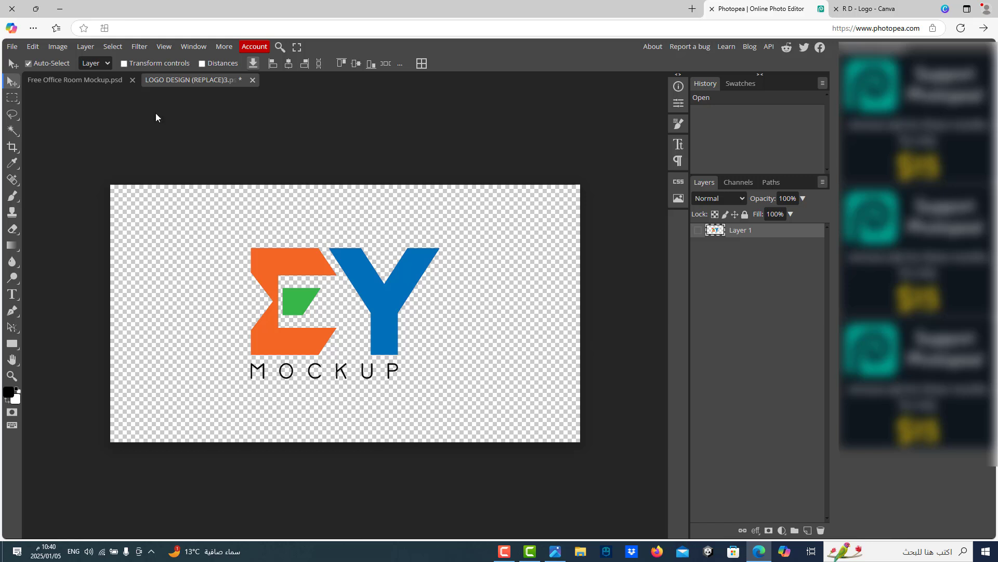
left_click(39, 31)
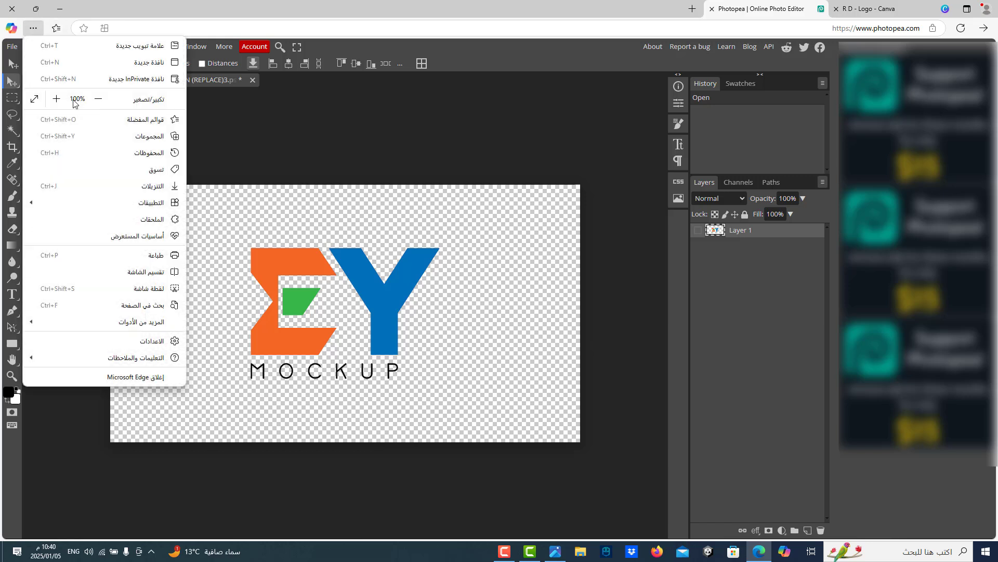
left_click(101, 188)
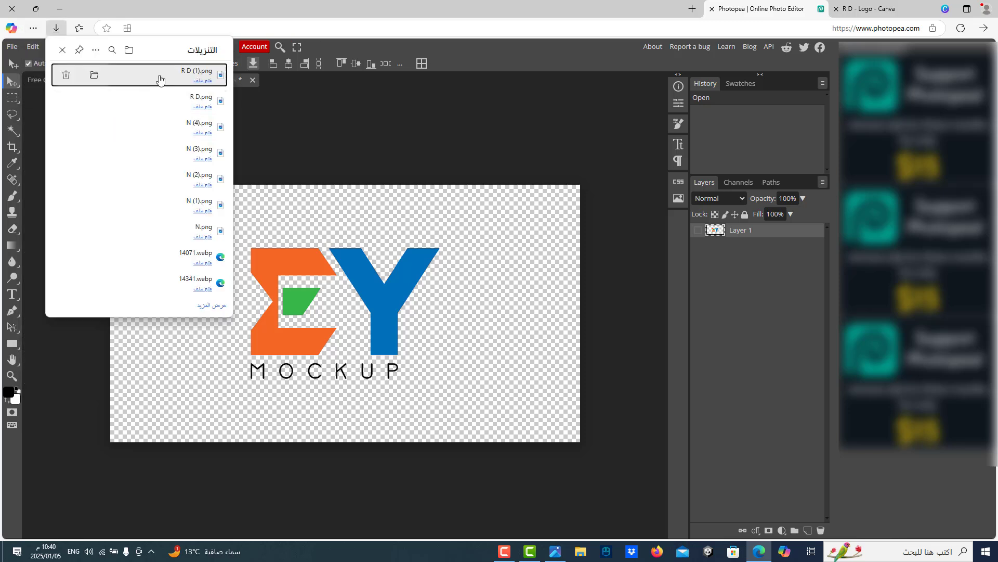
left_click_drag(163, 78, 310, 285)
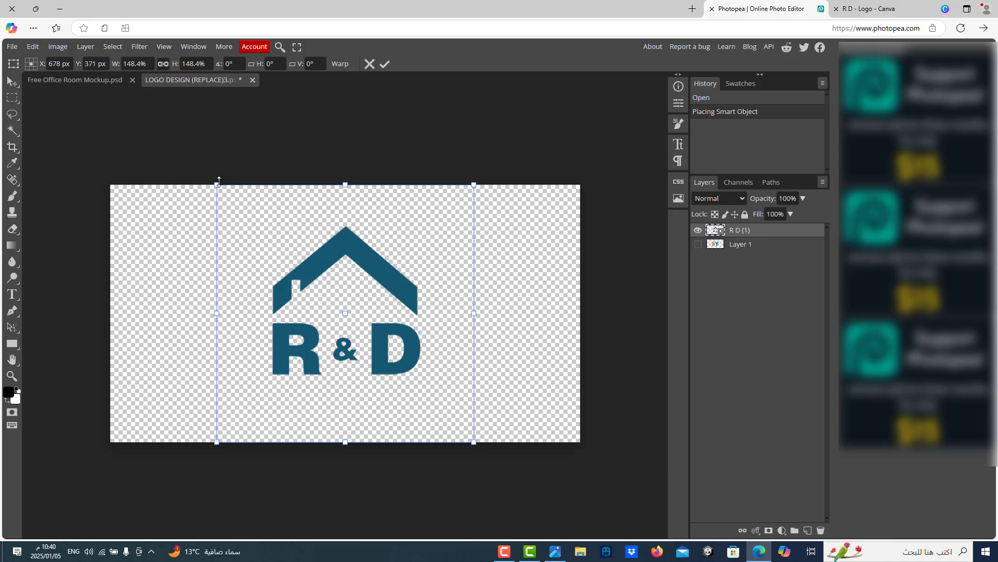
Step: Scale the placed R & D logo to about 175.8% and center it on the smart object's canvas
left_click_drag(216, 185, 192, 160)
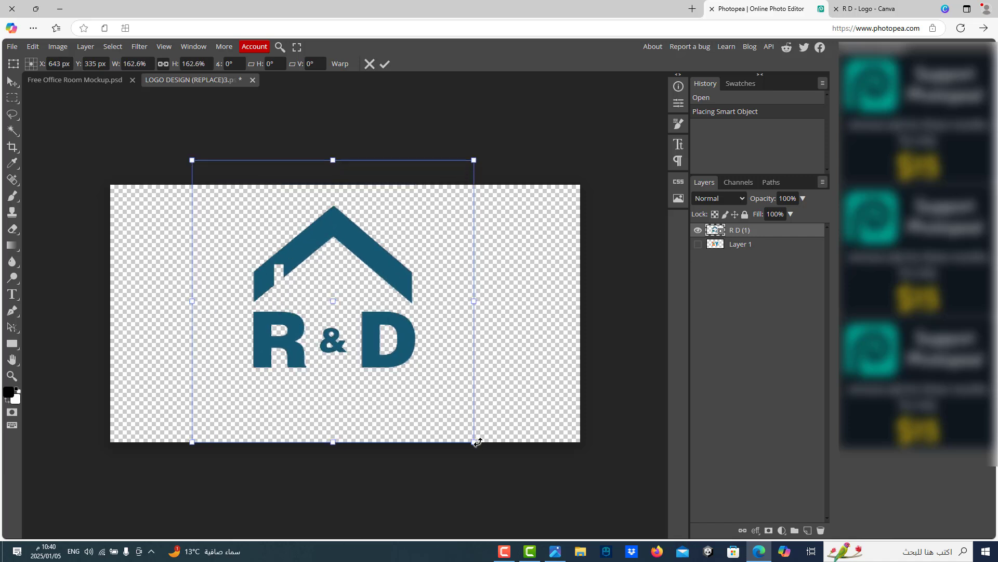
left_click_drag(474, 443, 498, 462)
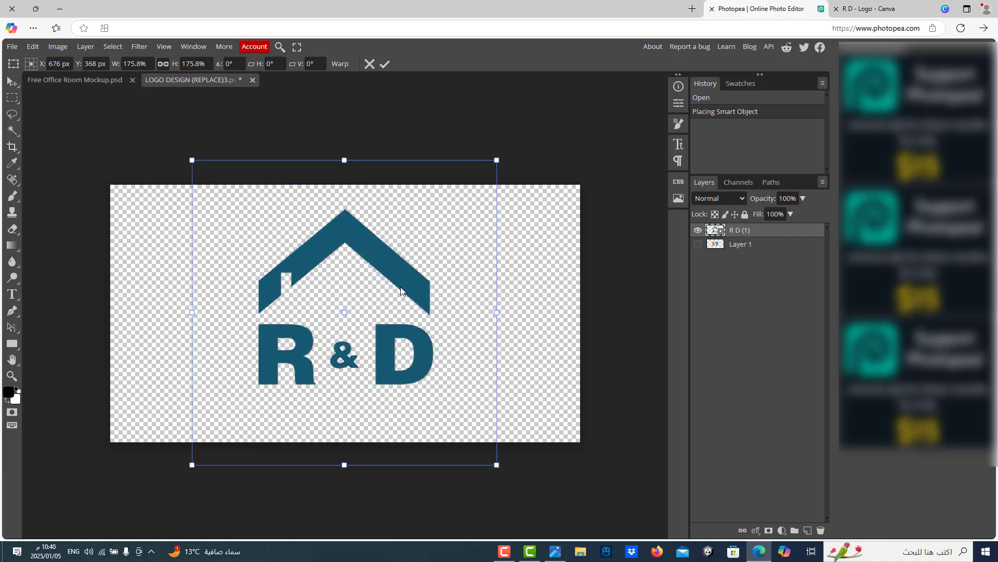
mouse_move(401, 285)
left_mouse_down()
mouse_move(392, 287)
mouse_move(389, 266)
mouse_move(391, 282)
mouse_move(369, 279)
mouse_move(403, 279)
left_mouse_up()
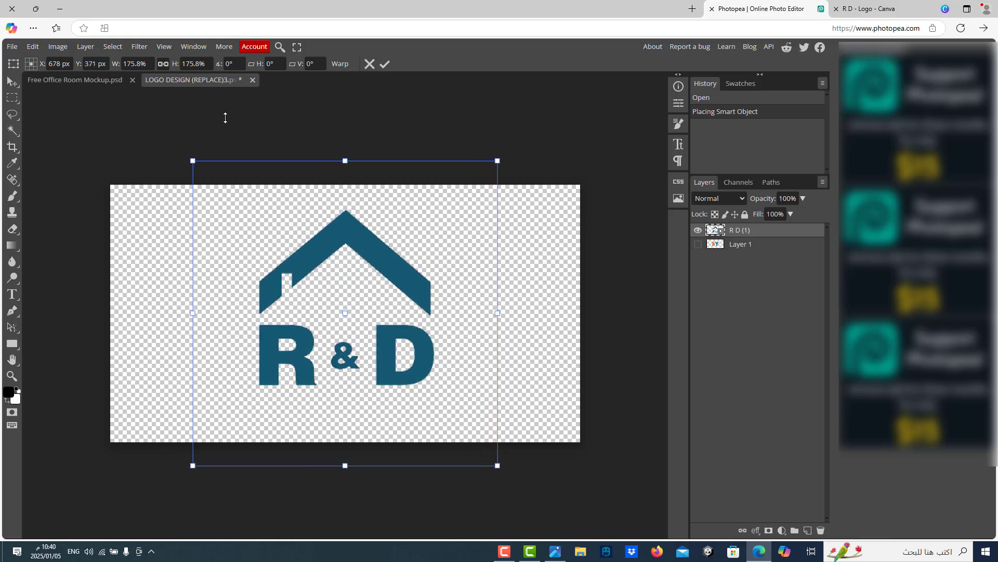
Step: Save the edited logo smart object and return to the Free Office Room Mockup document
left_click(11, 46)
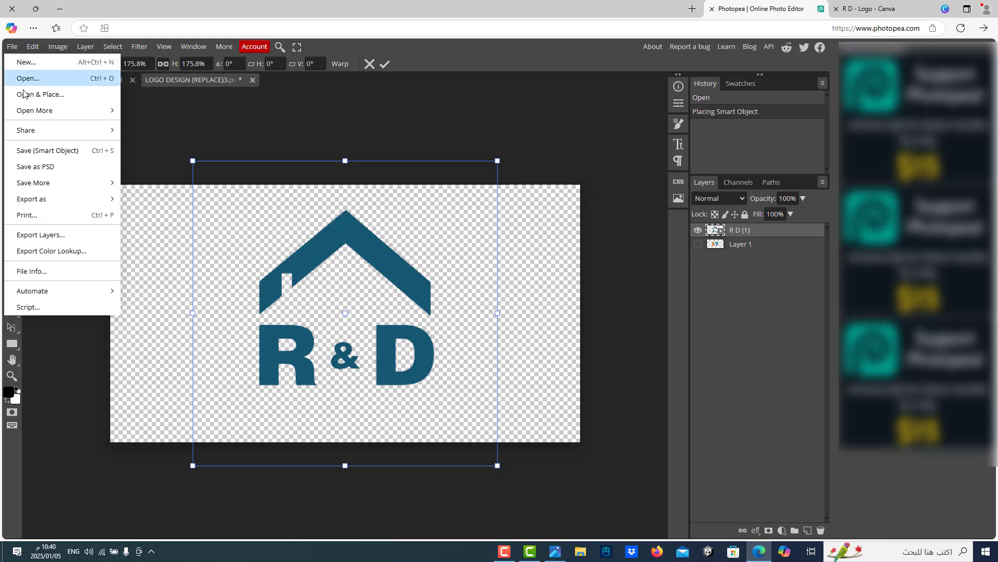
left_click(46, 151)
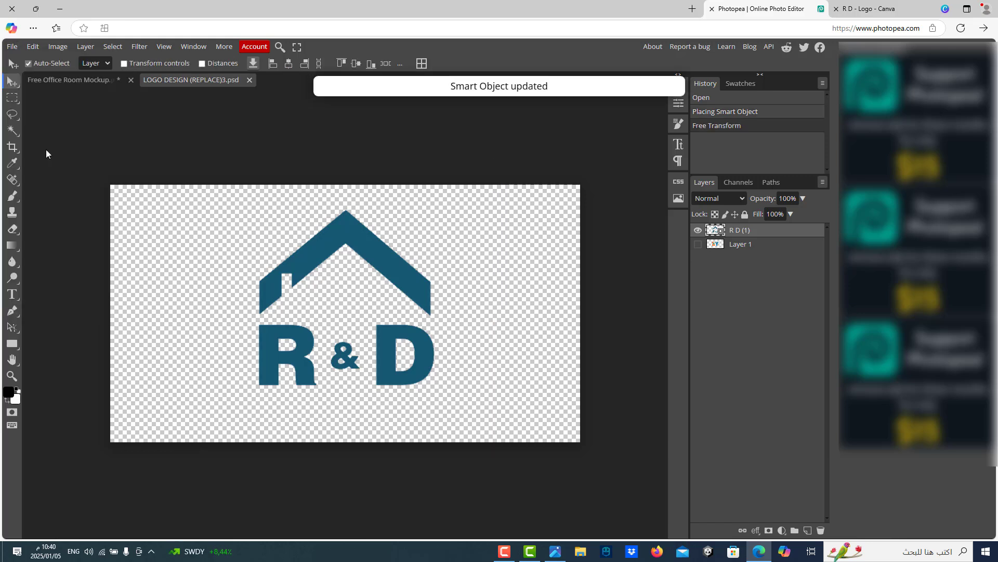
left_click(42, 83)
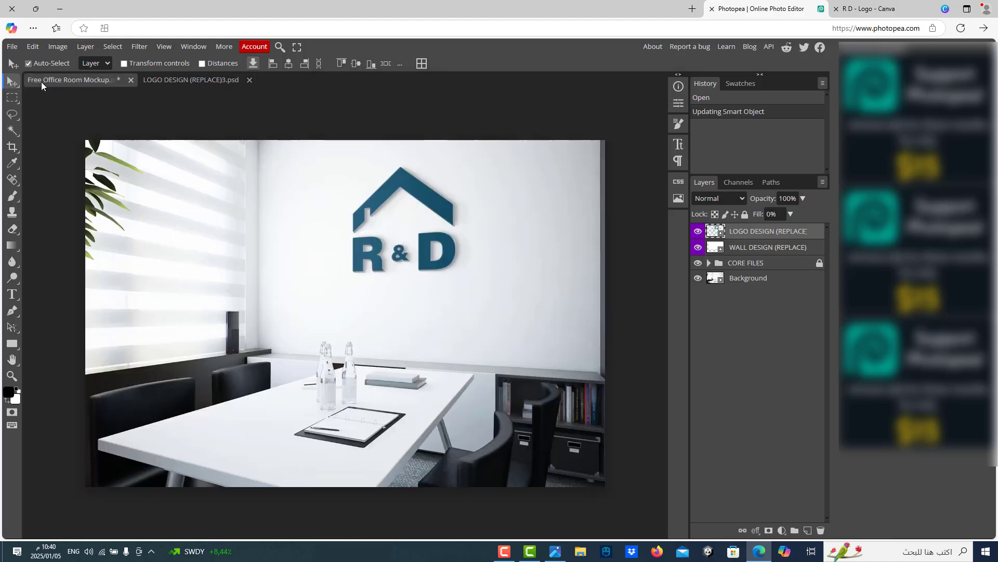